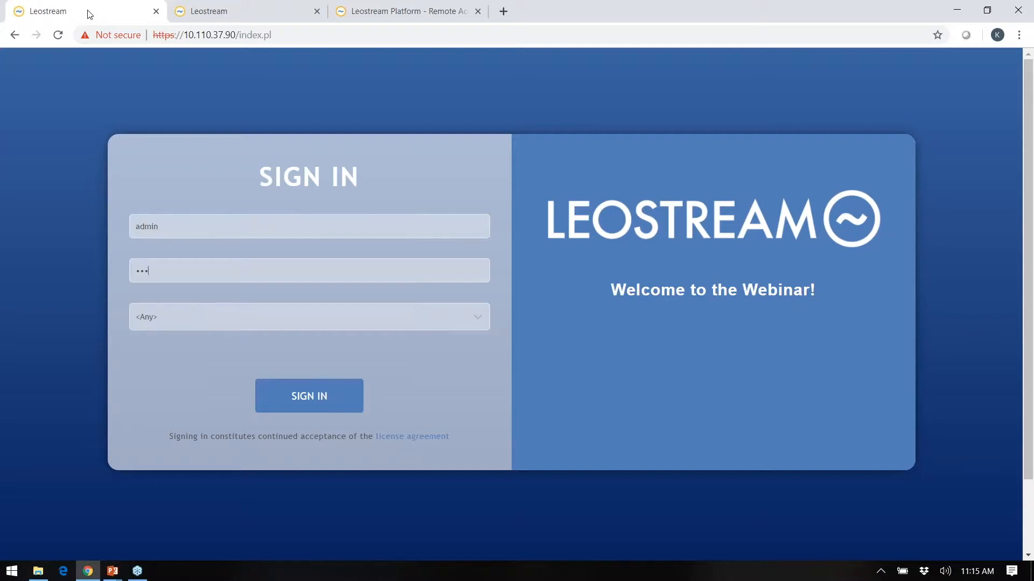
Sign in as administrator and open Setup > Authentication Servers, listing the Leostream and DEV servers.
{"action": "left_click", "coordinate": [288, 407]}
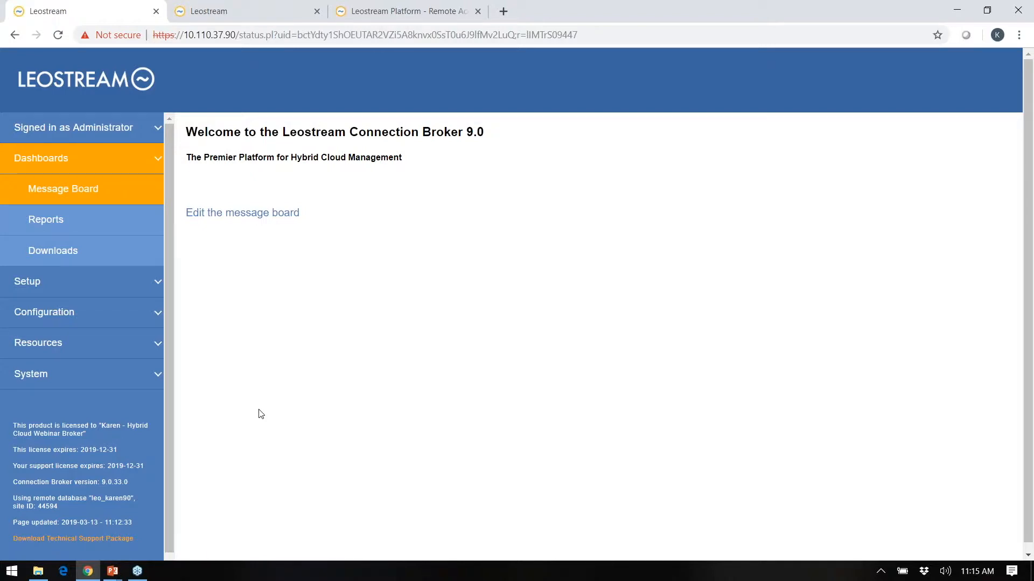
{"action": "left_click", "coordinate": [105, 162]}
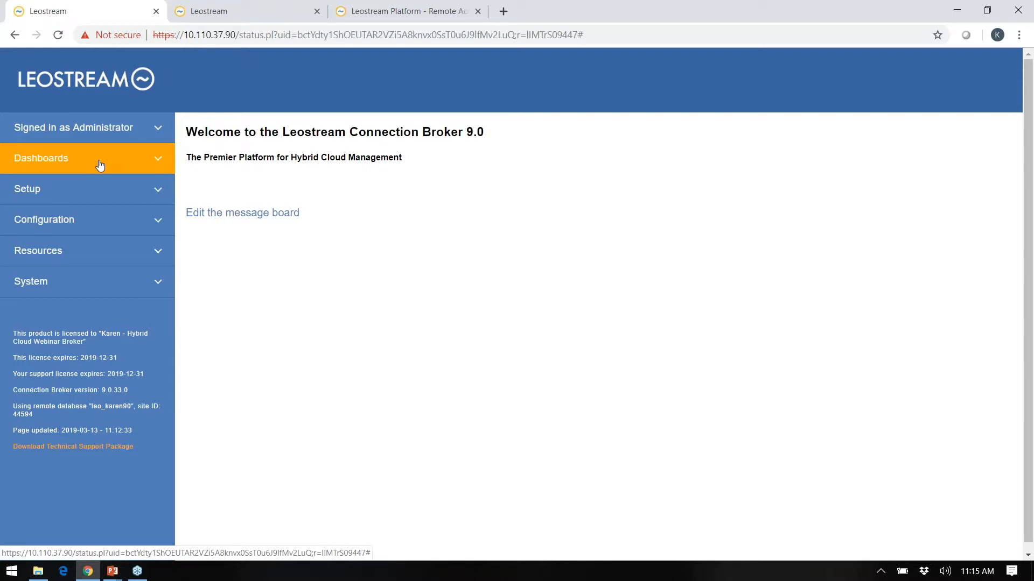
{"action": "left_click", "coordinate": [52, 201]}
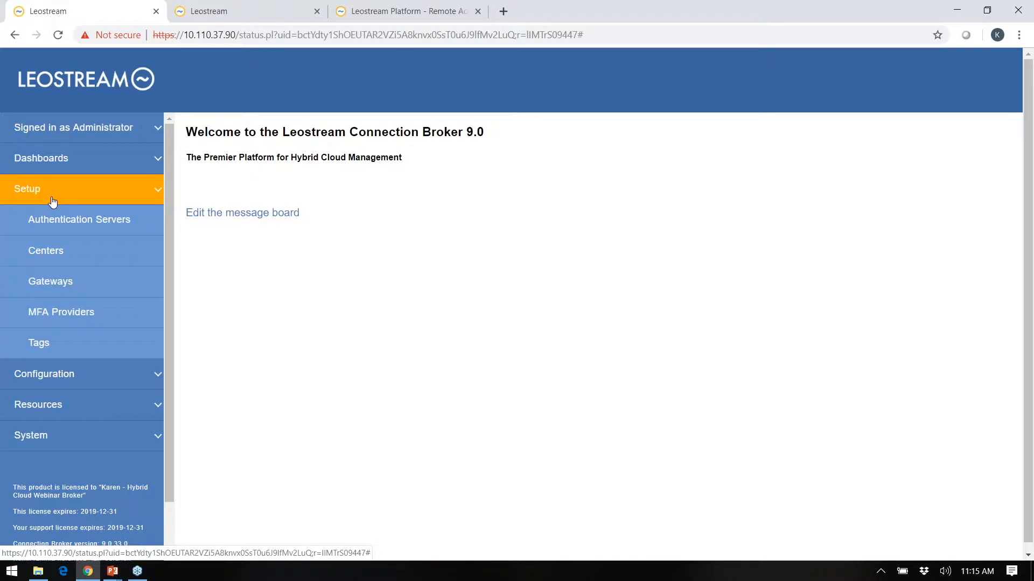
{"action": "left_click", "coordinate": [57, 224]}
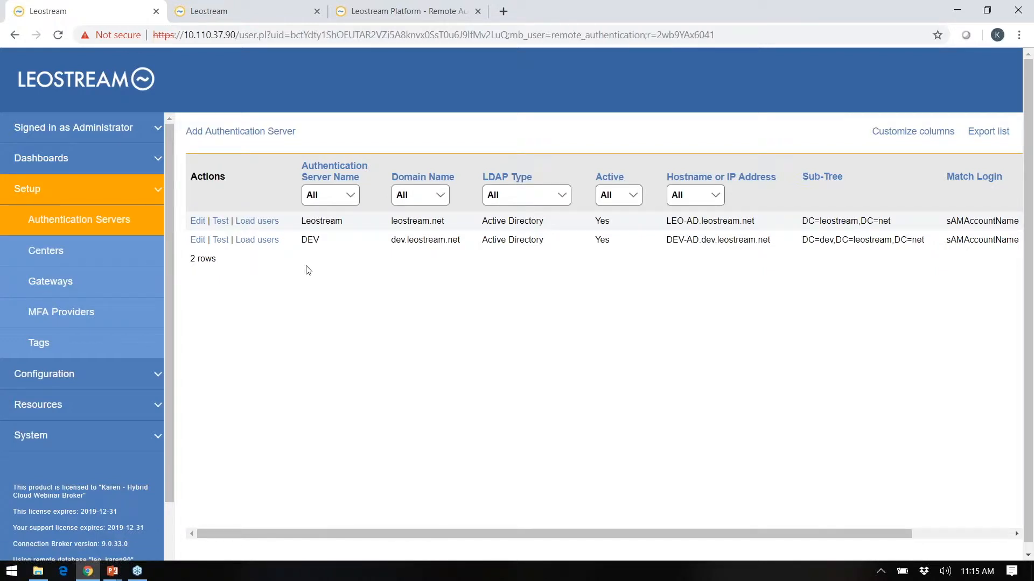
{"action": "left_click", "coordinate": [267, 132]}
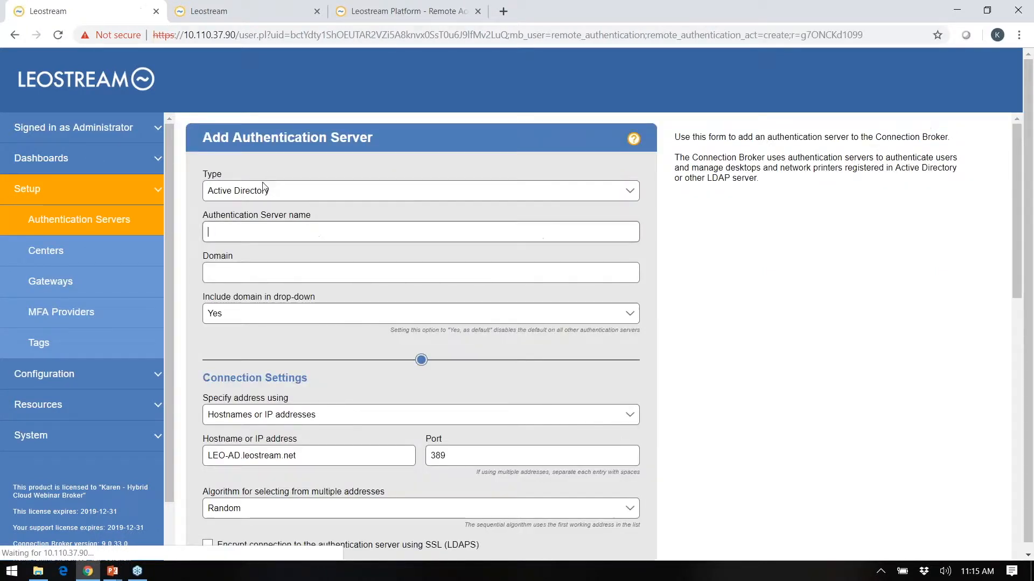
{"action": "left_click", "coordinate": [266, 192]}
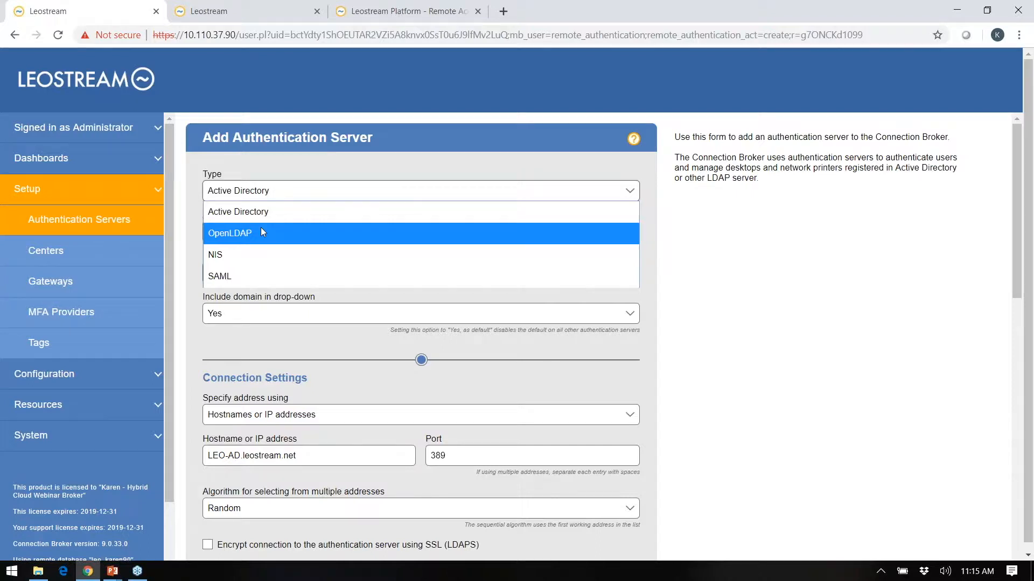
{"action": "left_click", "coordinate": [102, 217]}
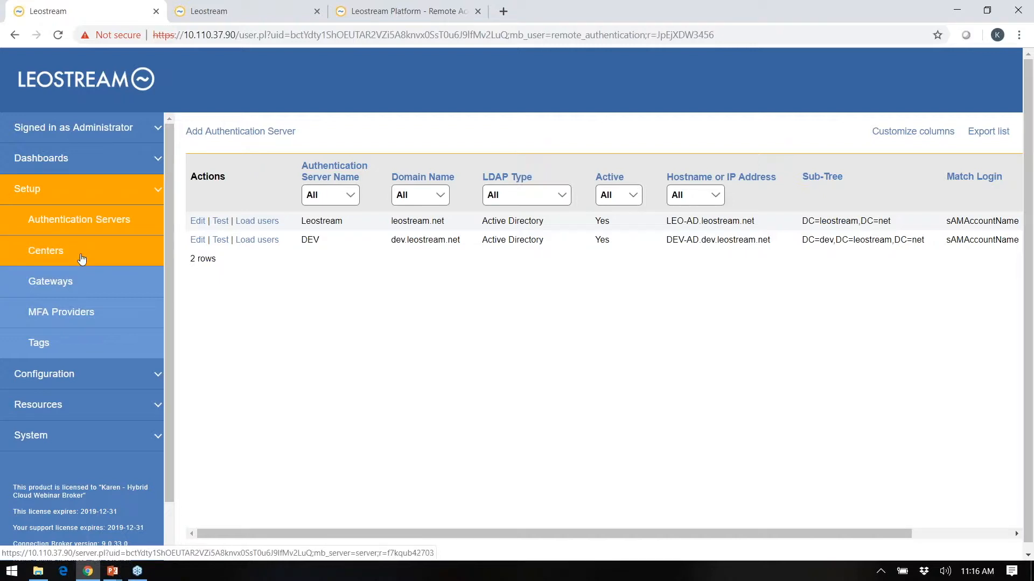
Browse the Centers and Desktops lists, ending on Images: cirros, Leostream and Windows 7 Master.
{"action": "left_click", "coordinate": [81, 259]}
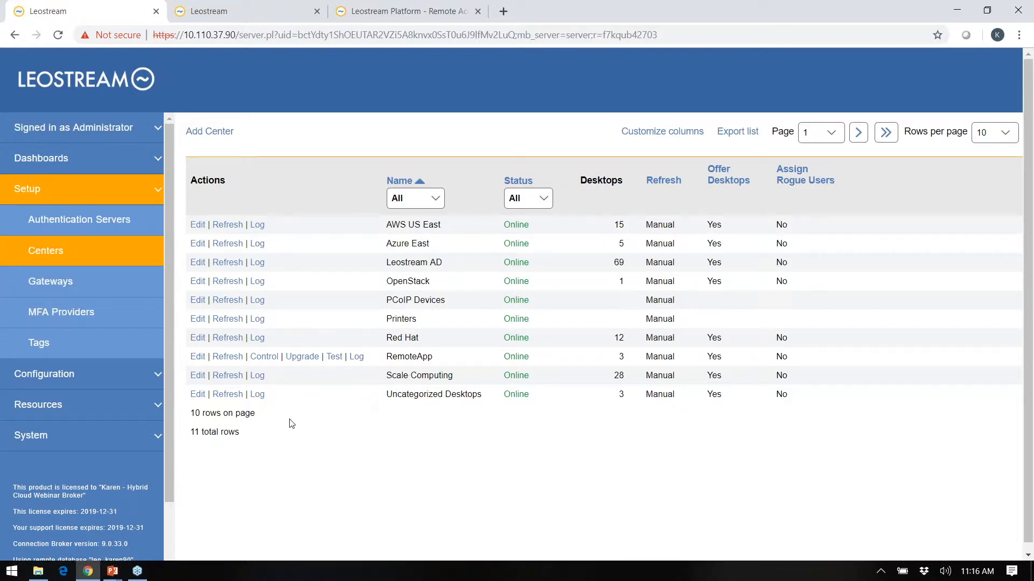
{"action": "left_click", "coordinate": [140, 411]}
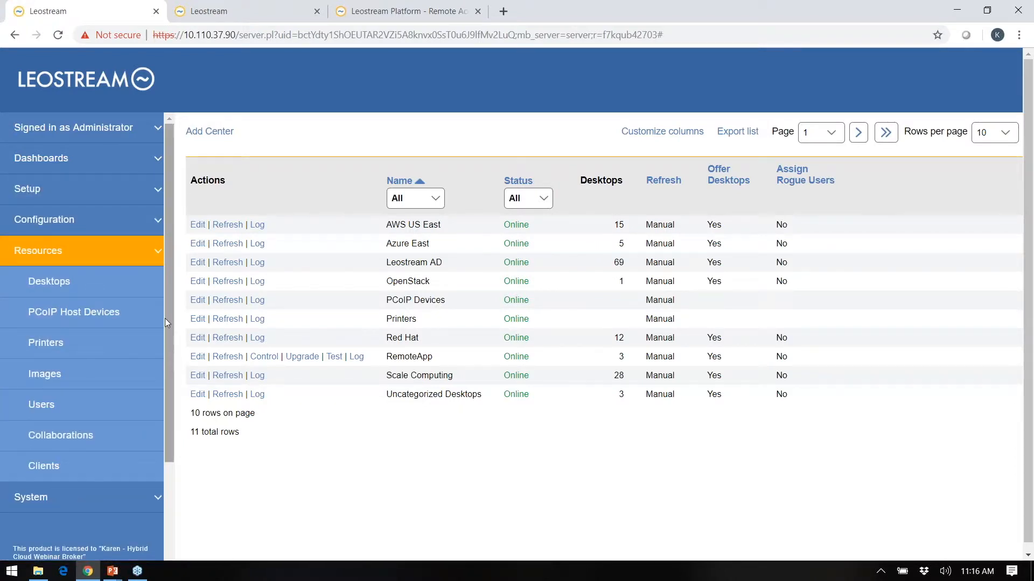
{"action": "left_click", "coordinate": [142, 281]}
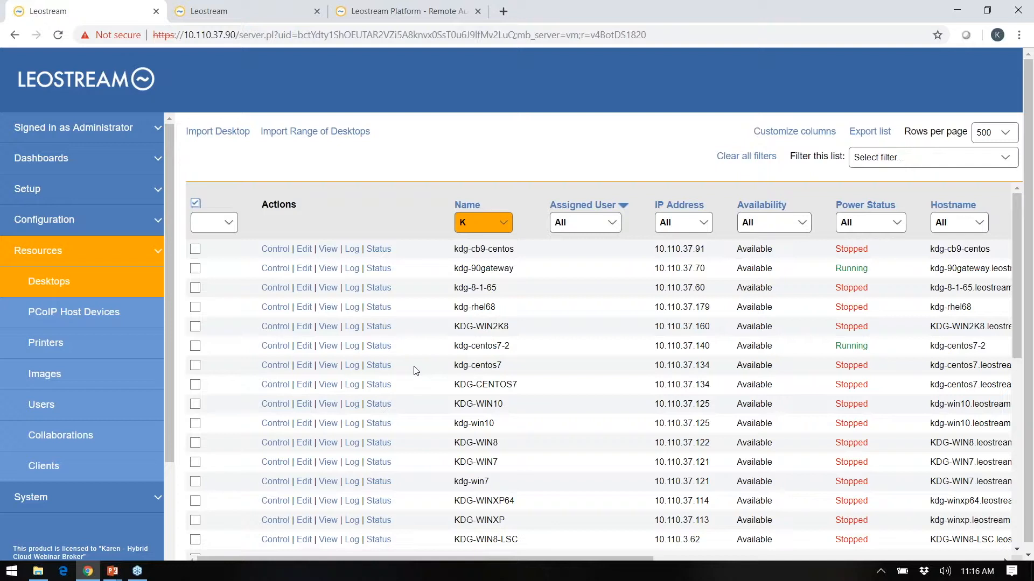
{"action": "left_click", "coordinate": [111, 383]}
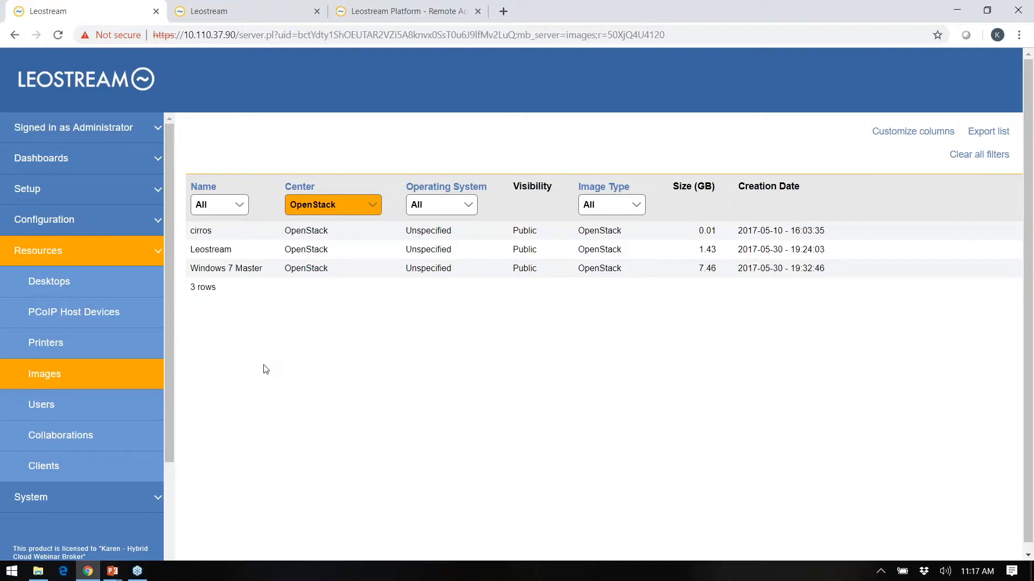
Open Setup > Gateways, showing the online Leostream Gateway at 10.110.37.70.
{"action": "left_click", "coordinate": [136, 189]}
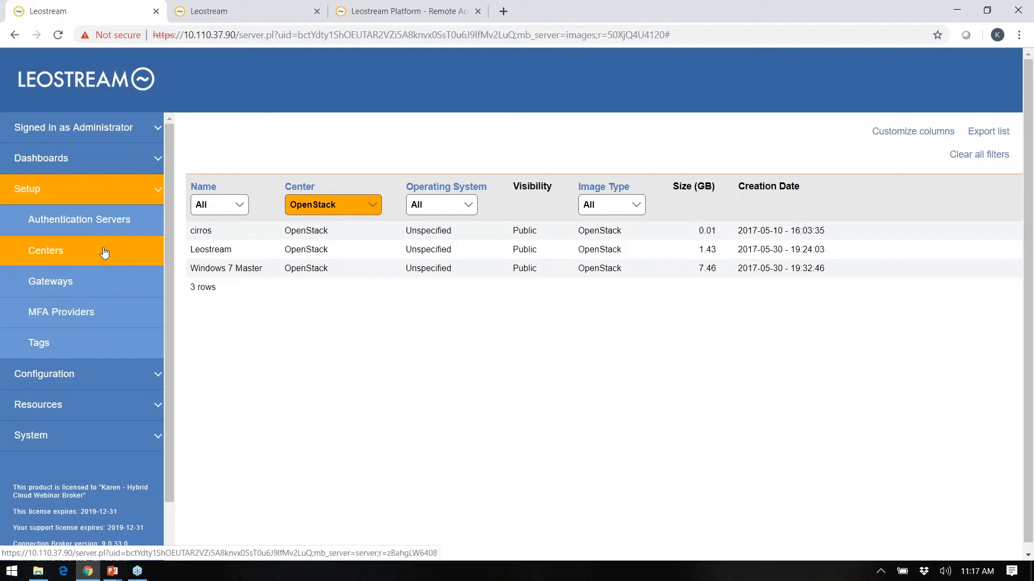
{"action": "left_click", "coordinate": [85, 280]}
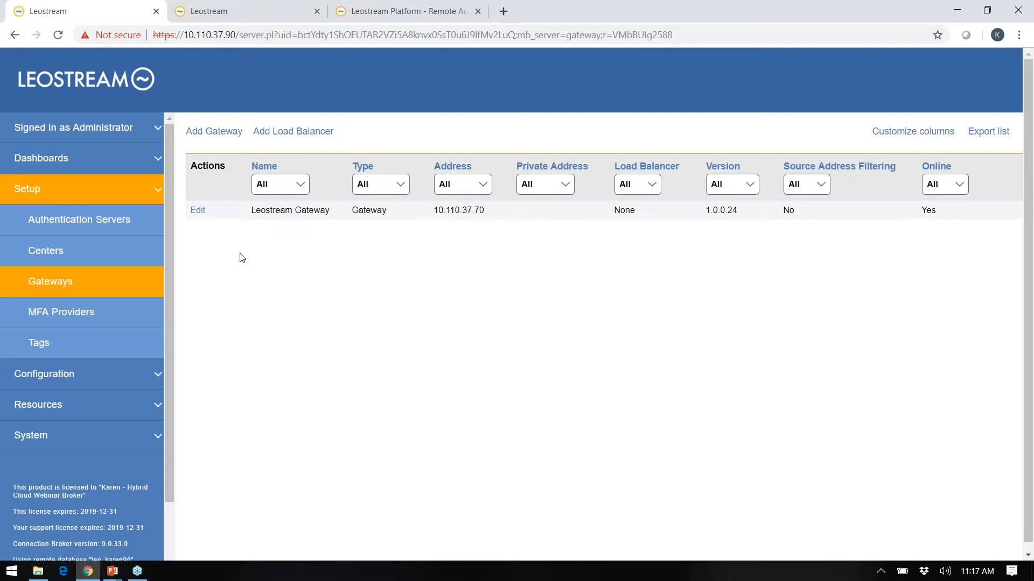
Preview the Add MFA Provider form, then return to the empty MFA Providers list.
{"action": "left_click", "coordinate": [87, 314]}
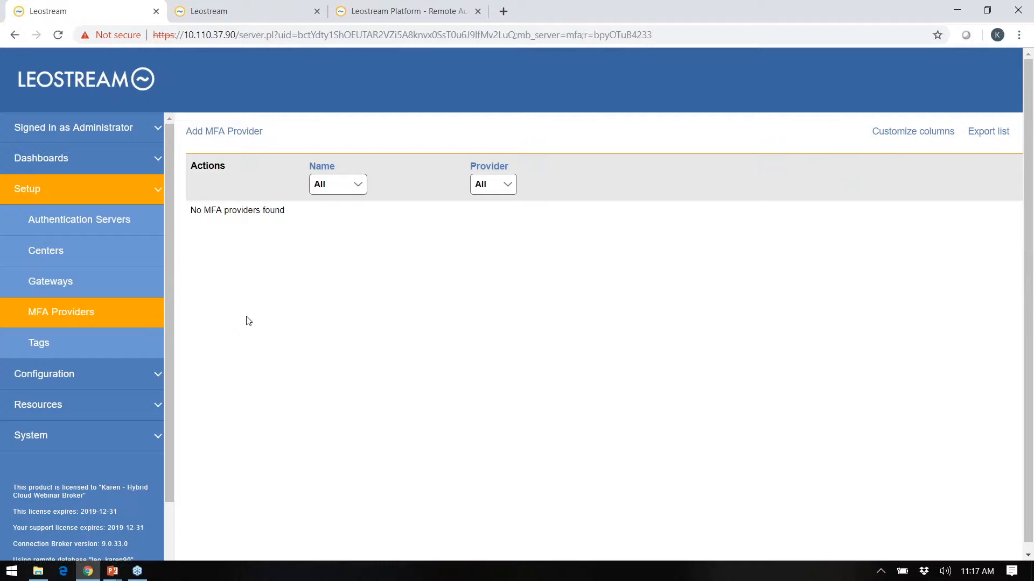
{"action": "left_click", "coordinate": [250, 134]}
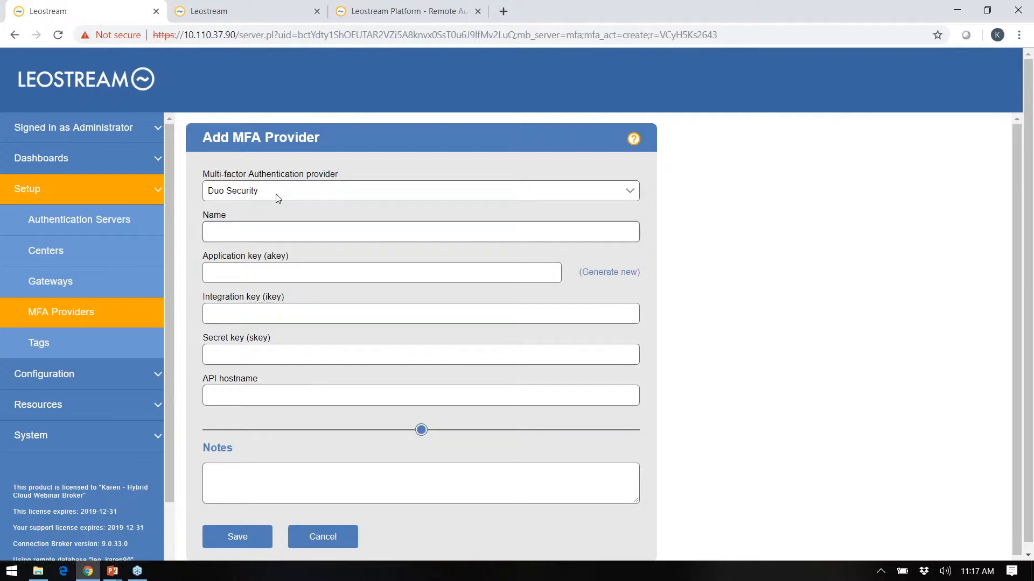
{"action": "left_click", "coordinate": [101, 320]}
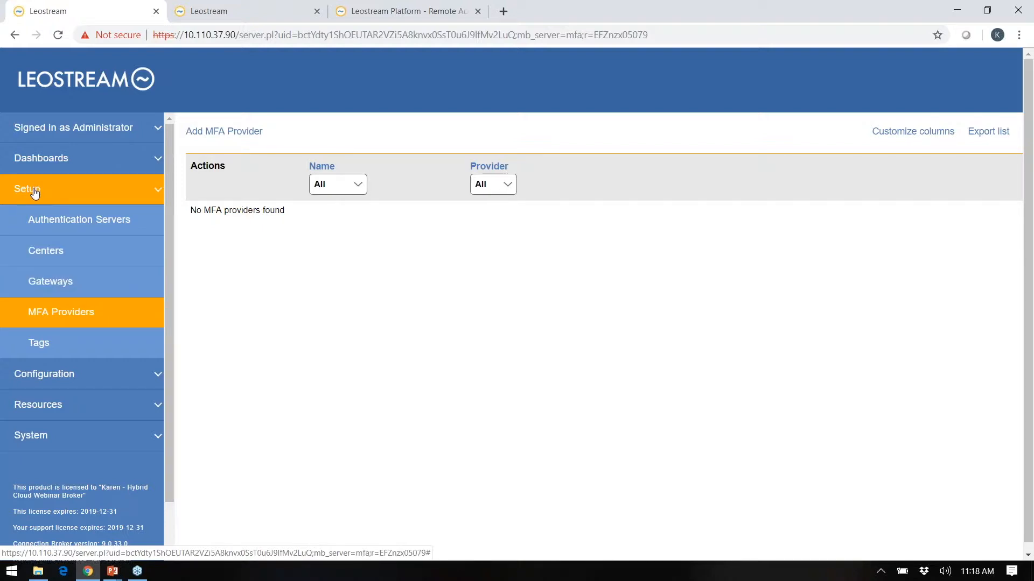
Open Configuration > Pools to show the overview of 14 desktop pools.
{"action": "left_click", "coordinate": [36, 194]}
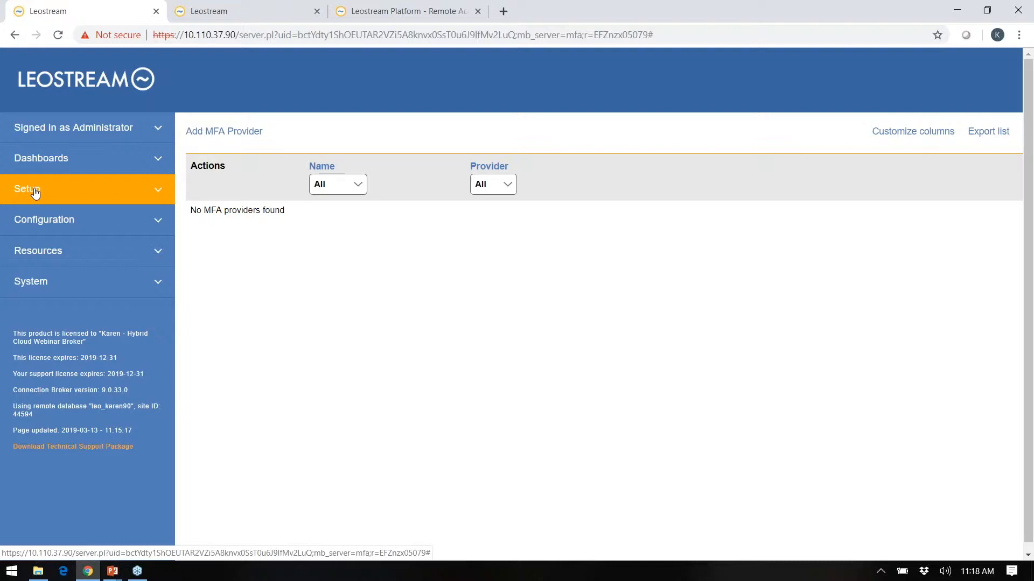
{"action": "left_click", "coordinate": [46, 219]}
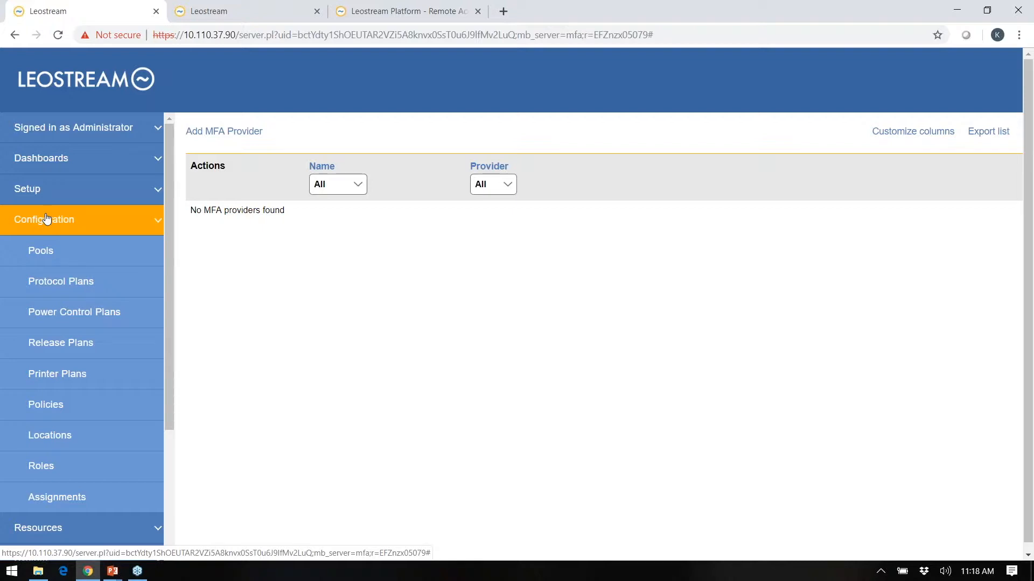
{"action": "left_click", "coordinate": [47, 252]}
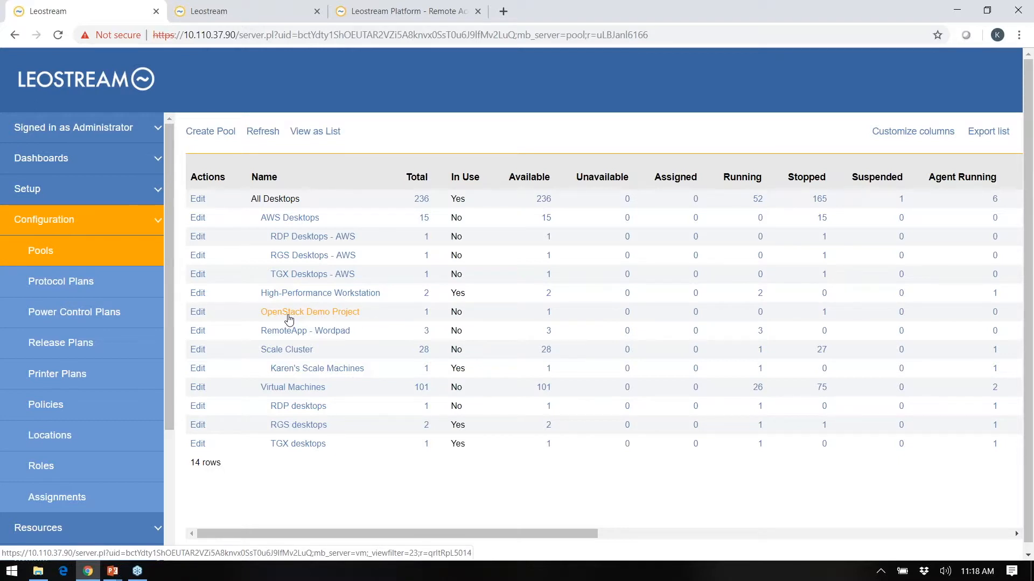
Check the desktops in the Scale Cluster pool, then edit its one-desktop sub-pool.
{"action": "left_click", "coordinate": [299, 369]}
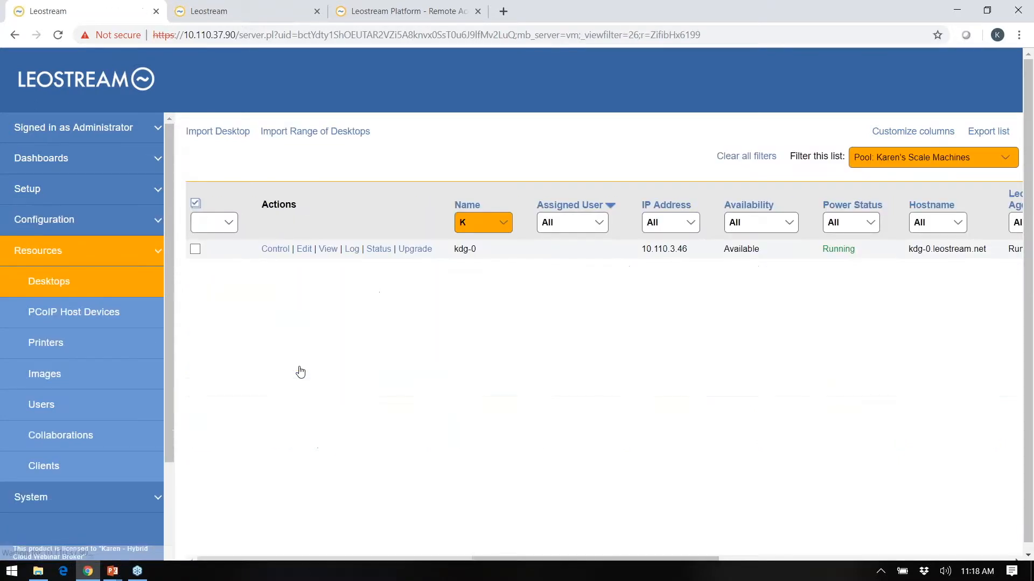
{"action": "left_click", "coordinate": [62, 286]}
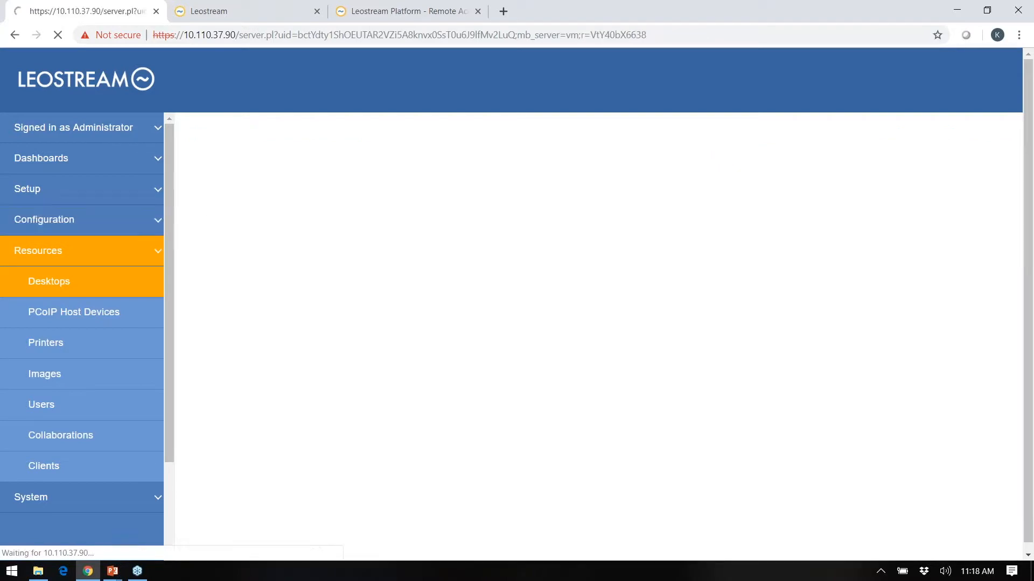
{"action": "left_click", "coordinate": [40, 223]}
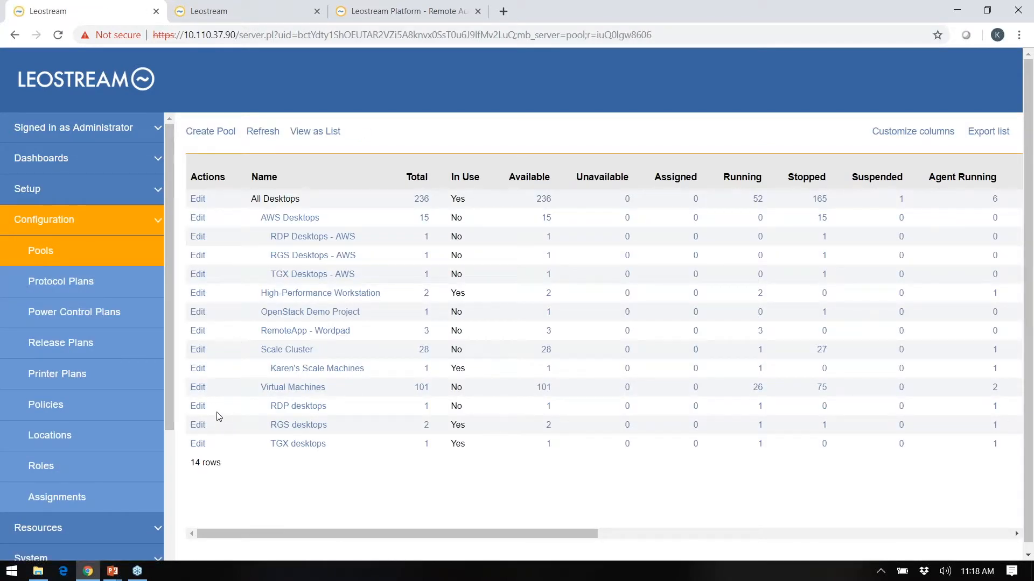
{"action": "left_click", "coordinate": [197, 368]}
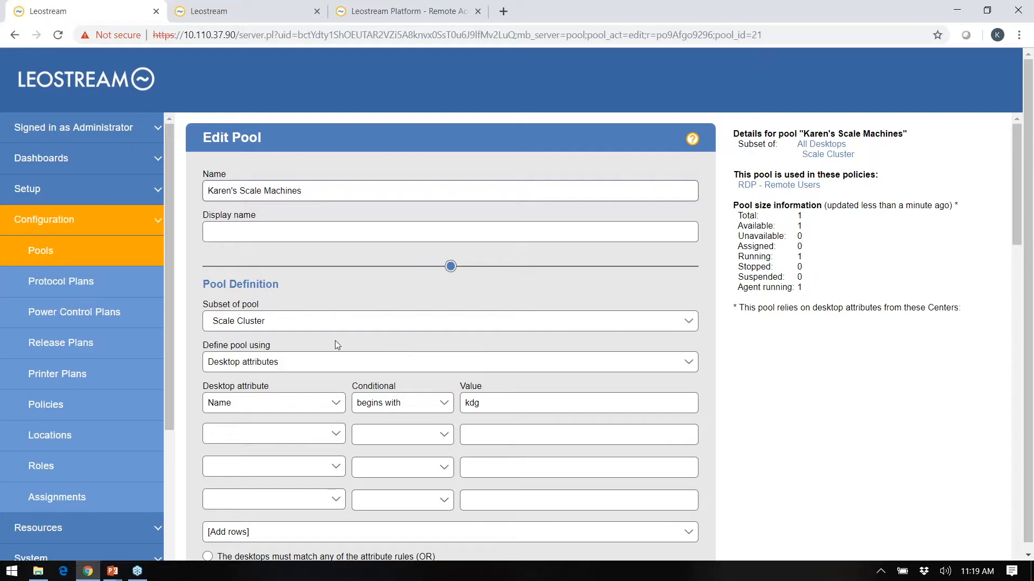
Set the pool's start-provisioning threshold to 10 unassigned desktops.
{"action": "scroll", "coordinate": [528, 400], "scroll_direction": "down", "scroll_amount": 9}
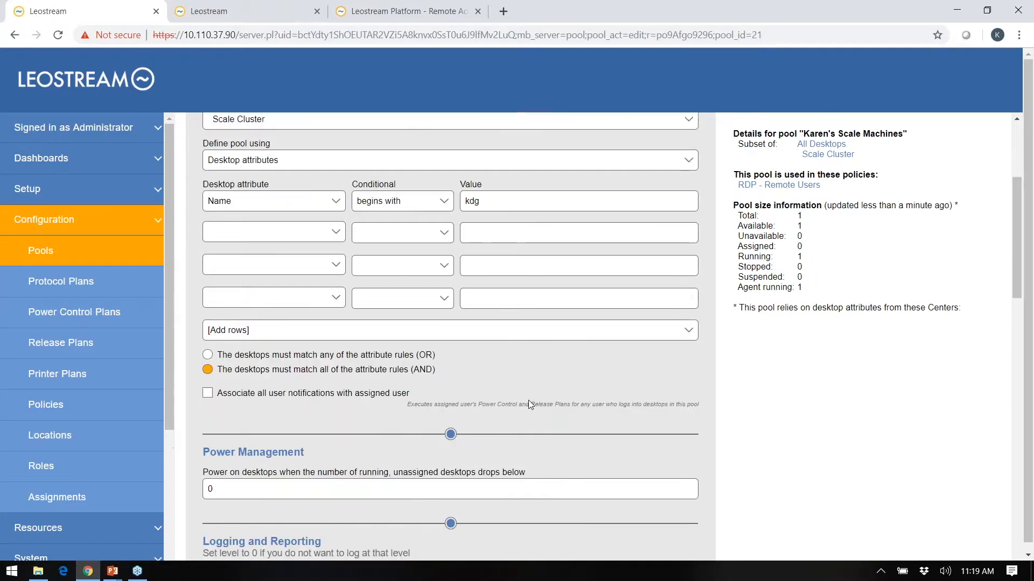
{"action": "scroll", "coordinate": [528, 399], "scroll_direction": "down", "scroll_amount": 6}
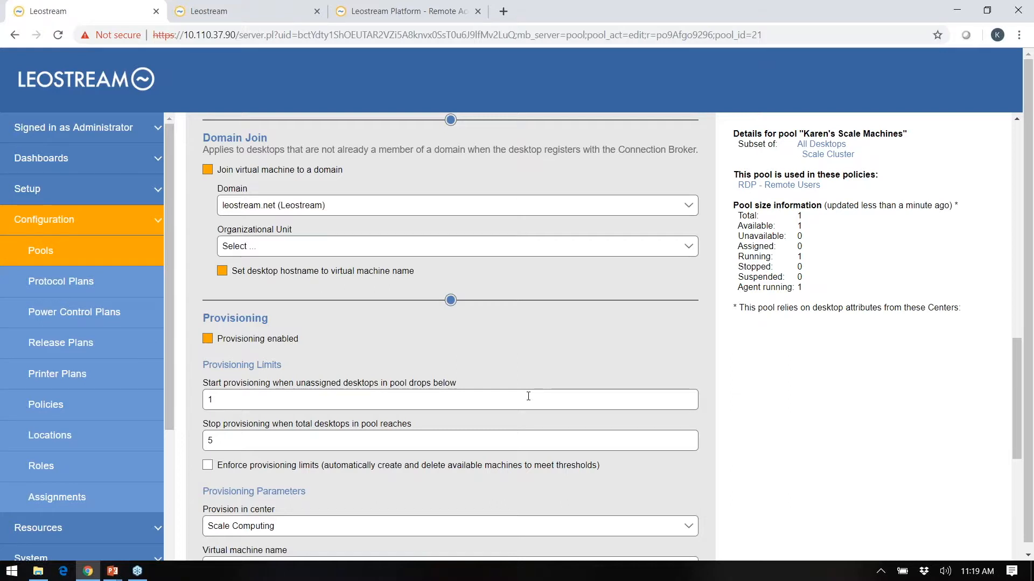
{"action": "left_click", "coordinate": [263, 401]}
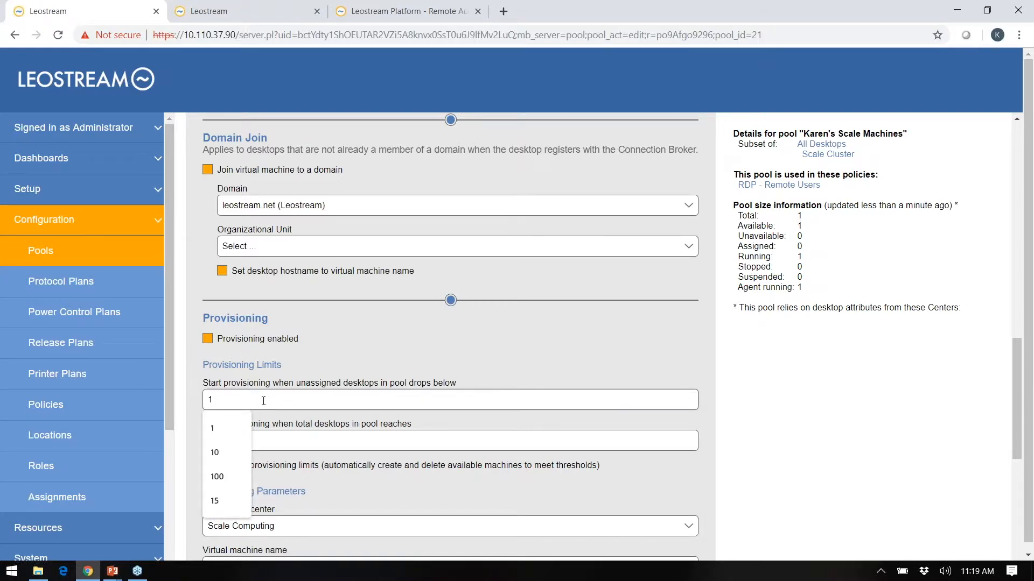
{"action": "type", "text": "0"}
{"action": "left_click", "coordinate": [263, 383]}
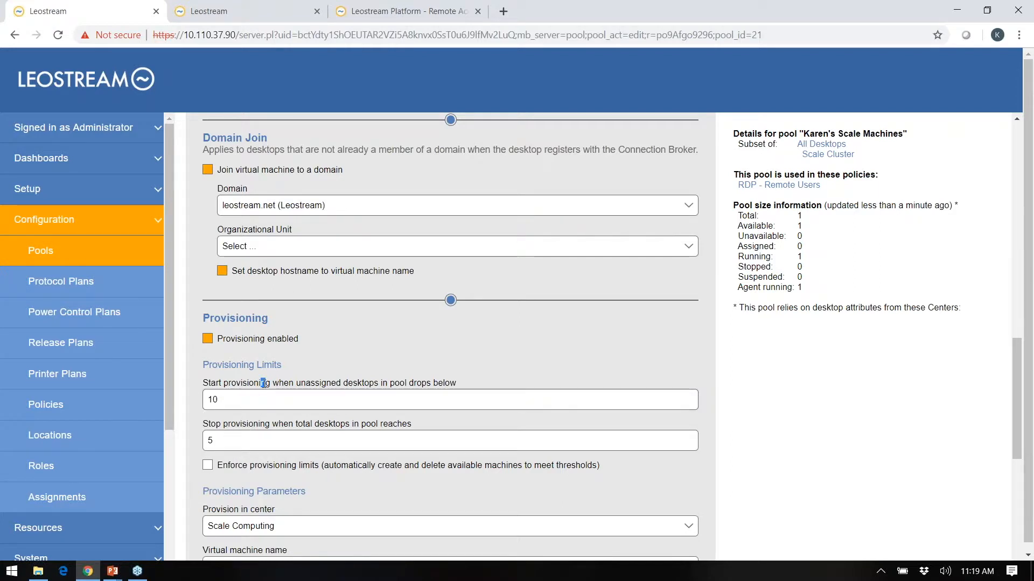
Try enforcing provisioning limits with a Monday schedule row, then turn enforcement off.
{"action": "left_click", "coordinate": [208, 465]}
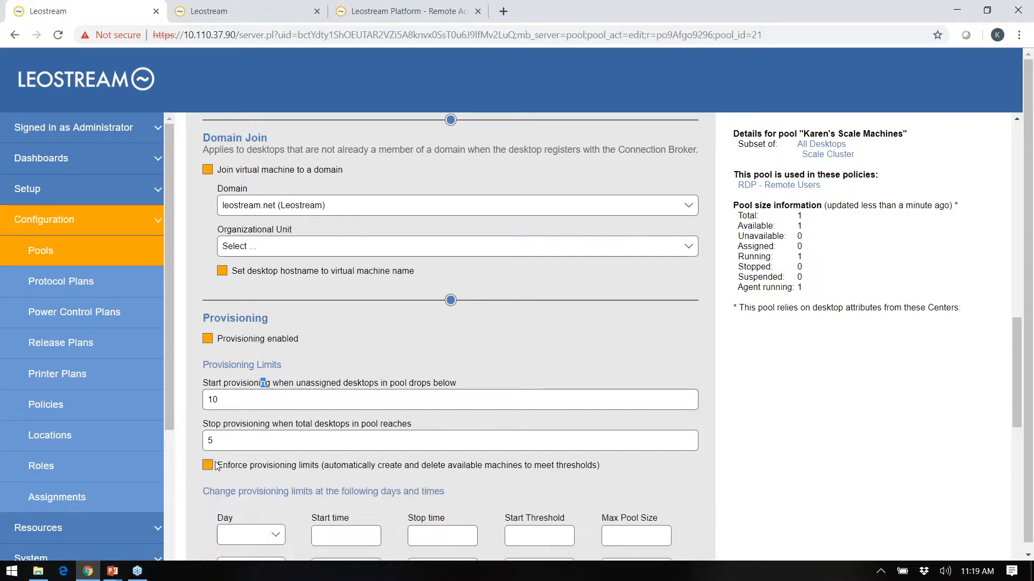
{"action": "scroll", "coordinate": [253, 459], "scroll_direction": "down", "scroll_amount": 3}
{"action": "left_click", "coordinate": [270, 405]}
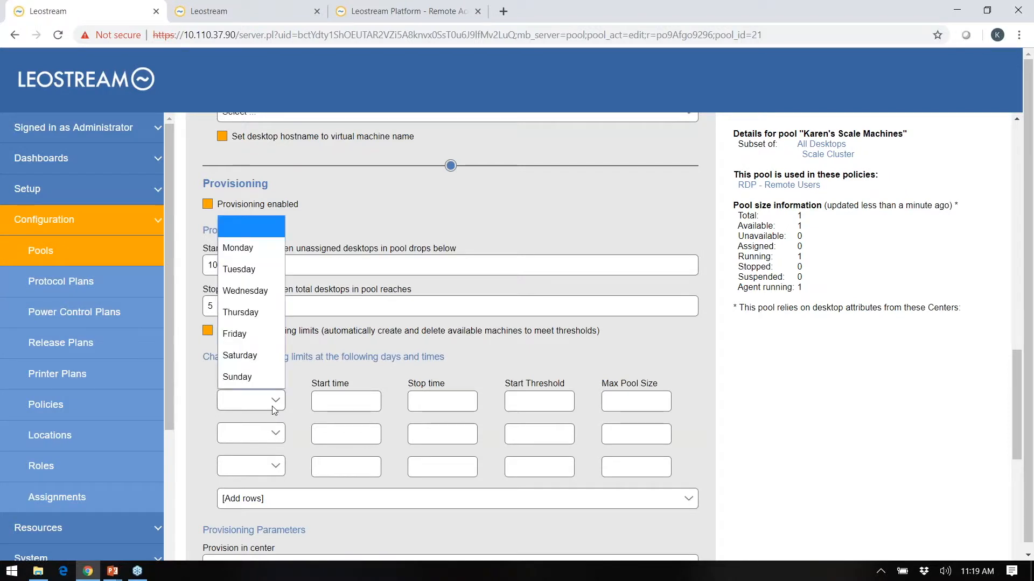
{"action": "left_click", "coordinate": [242, 248]}
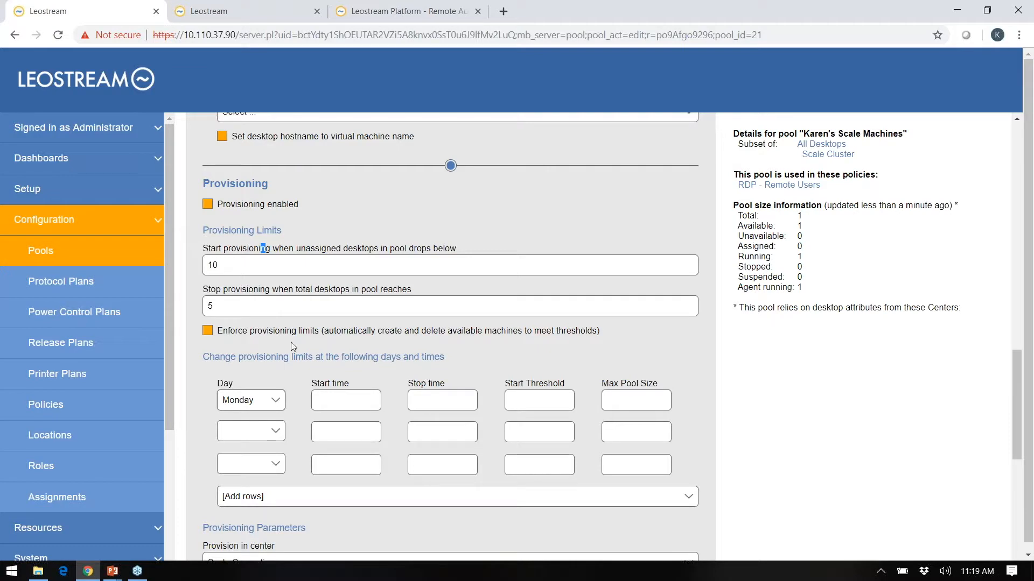
{"action": "left_click", "coordinate": [208, 331]}
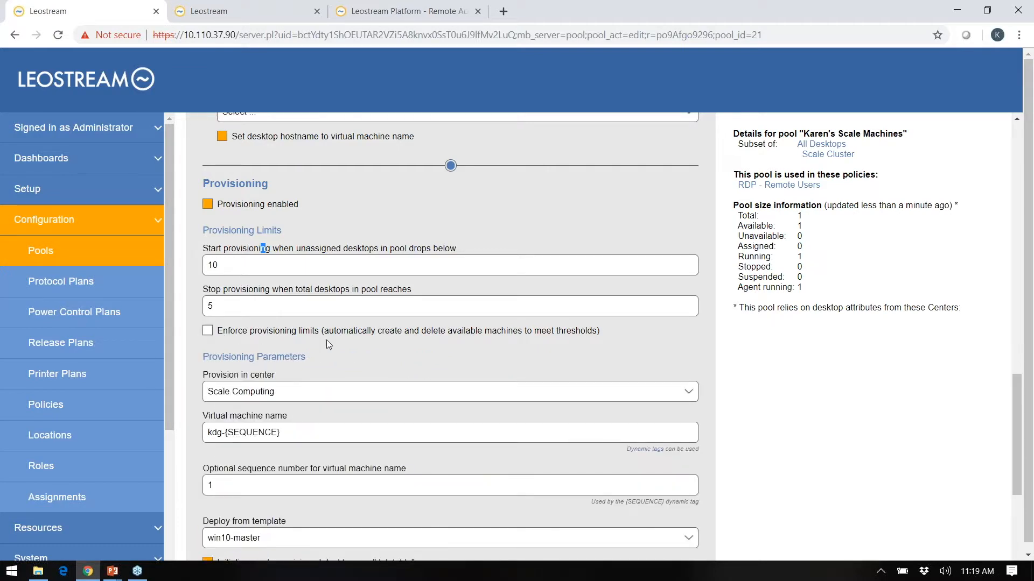
Check the Organizational Unit choices and leave it unset.
{"action": "scroll", "coordinate": [393, 354], "scroll_direction": "down", "scroll_amount": 4}
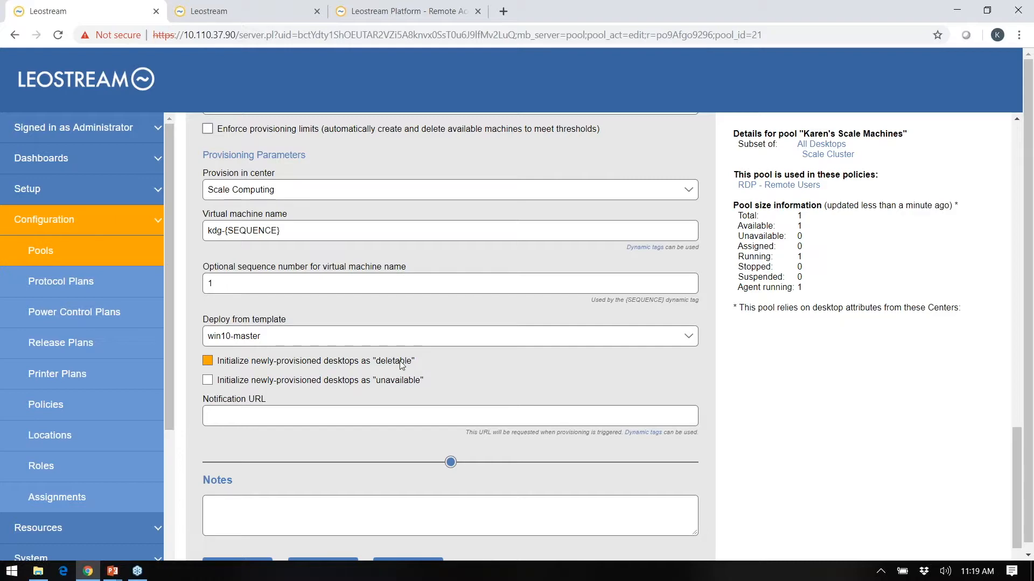
{"action": "scroll", "coordinate": [438, 367], "scroll_direction": "up", "scroll_amount": 10}
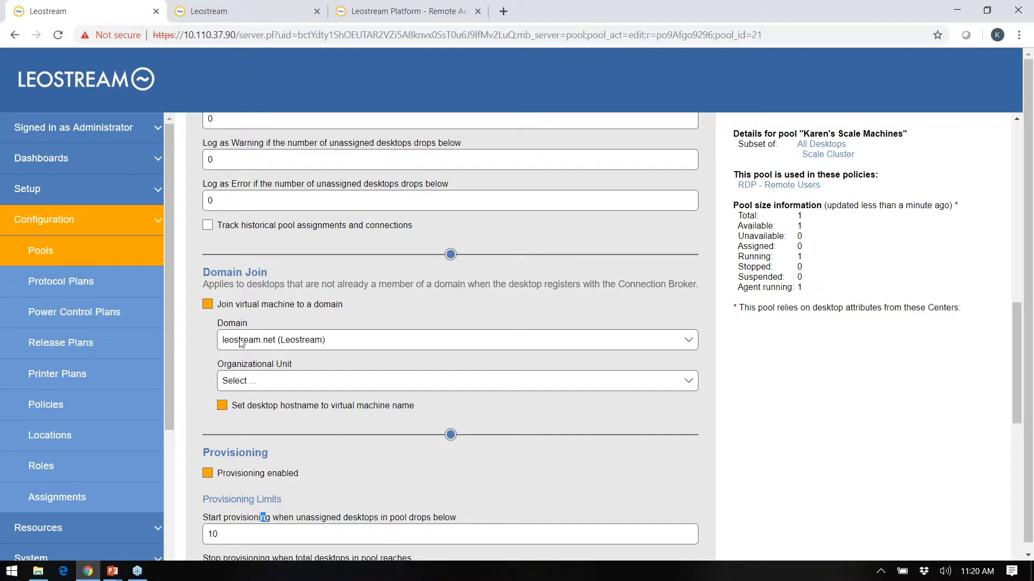
{"action": "left_click", "coordinate": [243, 382]}
{"action": "left_click", "coordinate": [242, 382]}
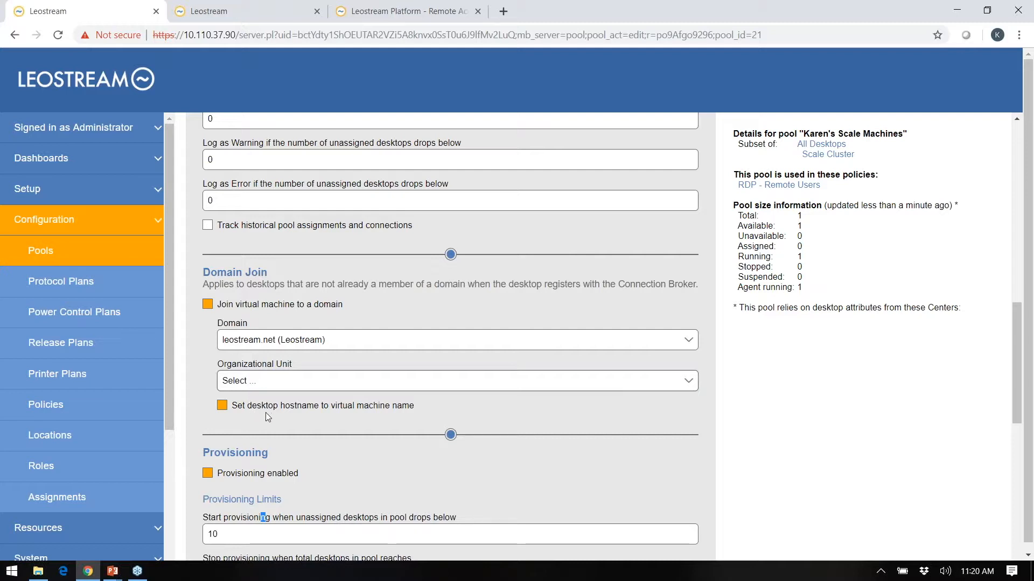
Go back to Pools, then open Protocol Plans: Default, HP RGS, HTML5 RDP / Leostream Gateway, TGX.
{"action": "left_click", "coordinate": [82, 252]}
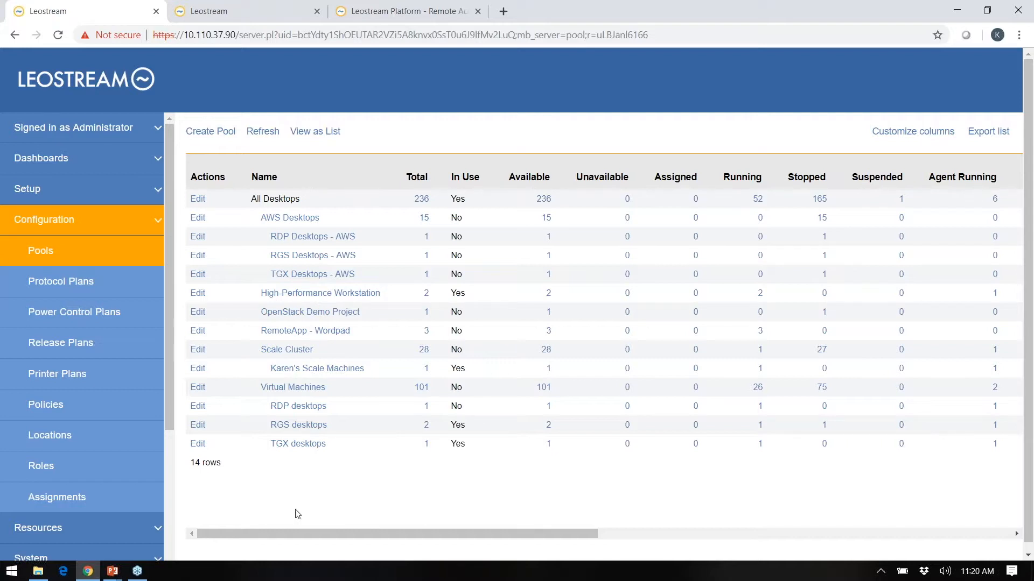
{"action": "left_click", "coordinate": [124, 293]}
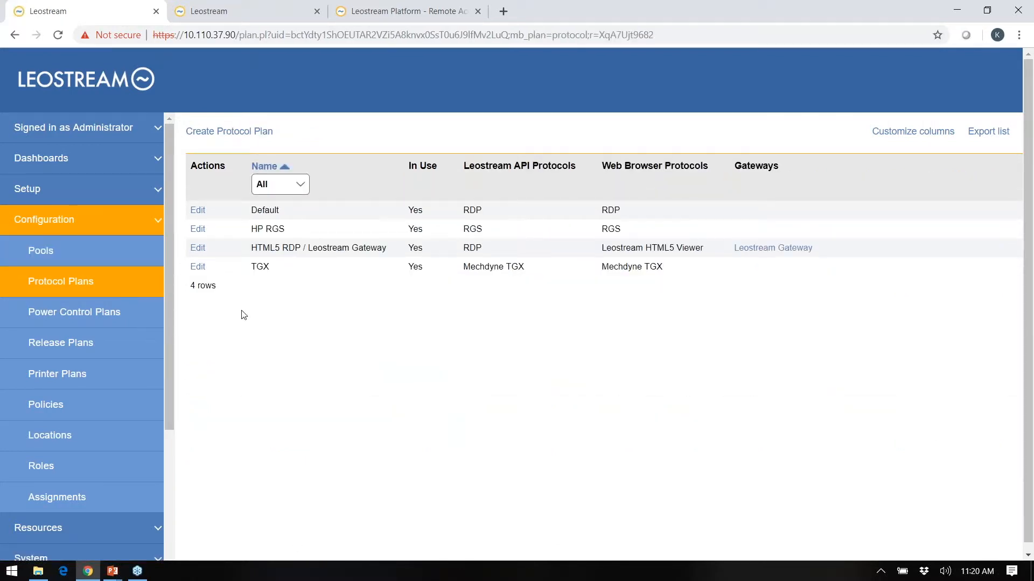
Look through a blank Create Protocol Plan form, then discard it back to Protocol Plans.
{"action": "left_click", "coordinate": [260, 134]}
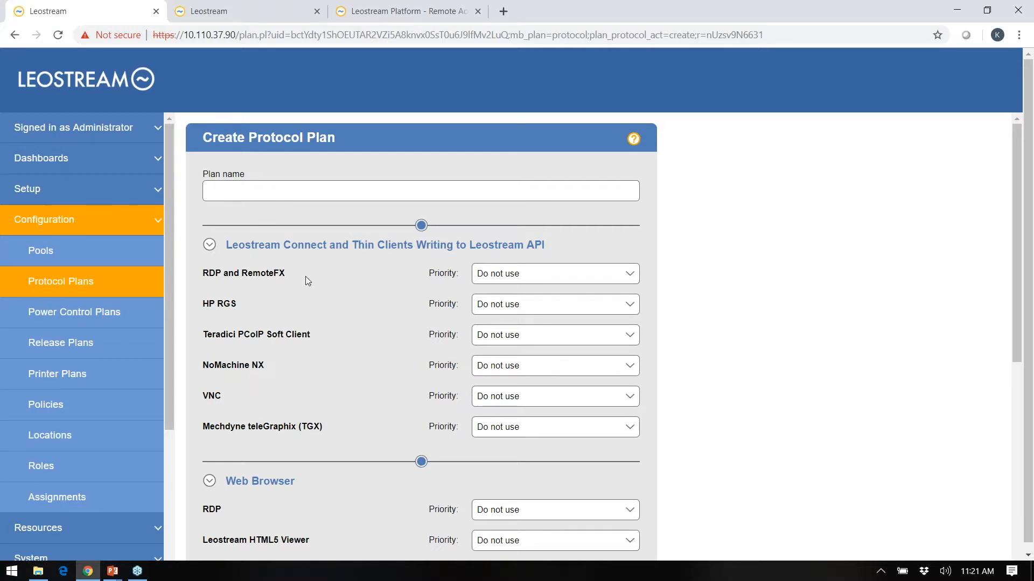
{"action": "scroll", "coordinate": [349, 286], "scroll_direction": "down", "scroll_amount": 4}
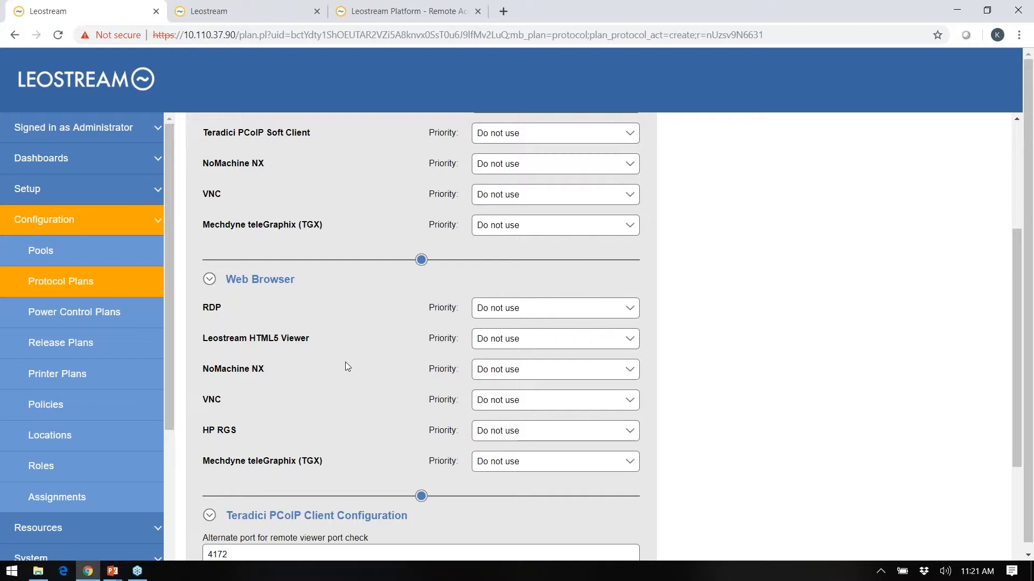
{"action": "scroll", "coordinate": [347, 365], "scroll_direction": "up", "scroll_amount": 3}
{"action": "left_click", "coordinate": [60, 286]}
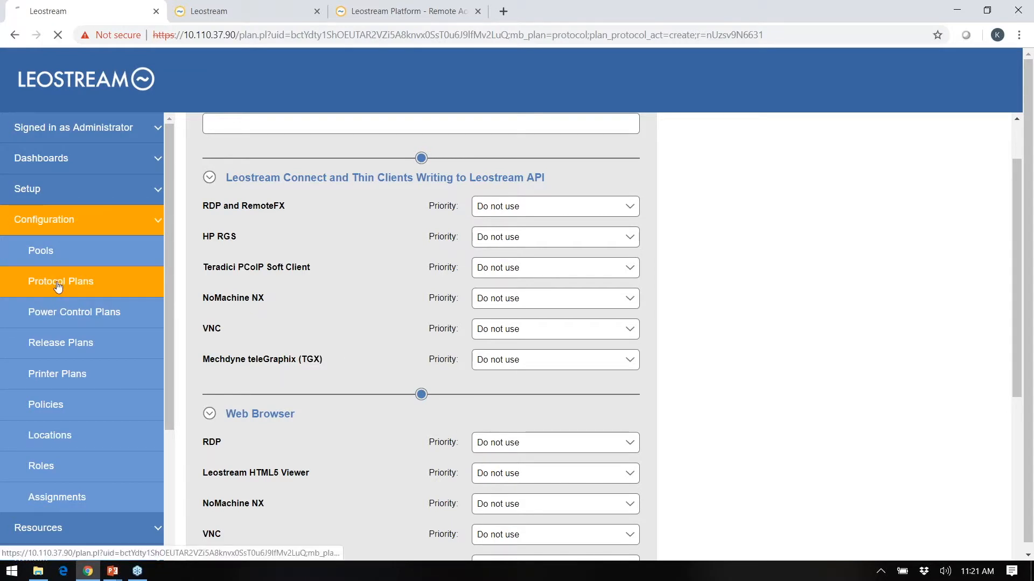
Review the Shutdown on logoff power plan, highlighting 'Disconnects' and 'Idle', then open Release Plans.
{"action": "left_click", "coordinate": [62, 316]}
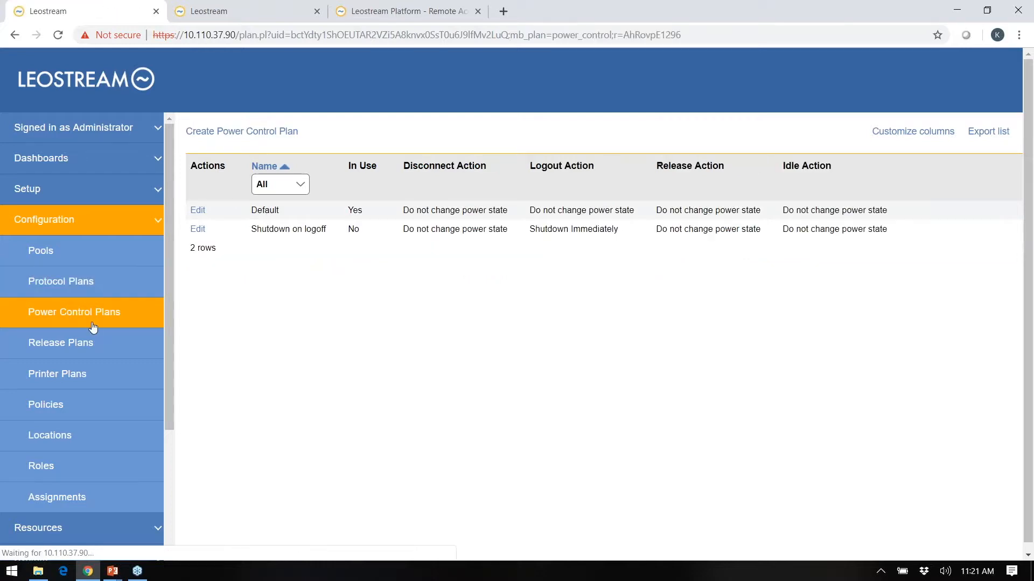
{"action": "left_click", "coordinate": [198, 229]}
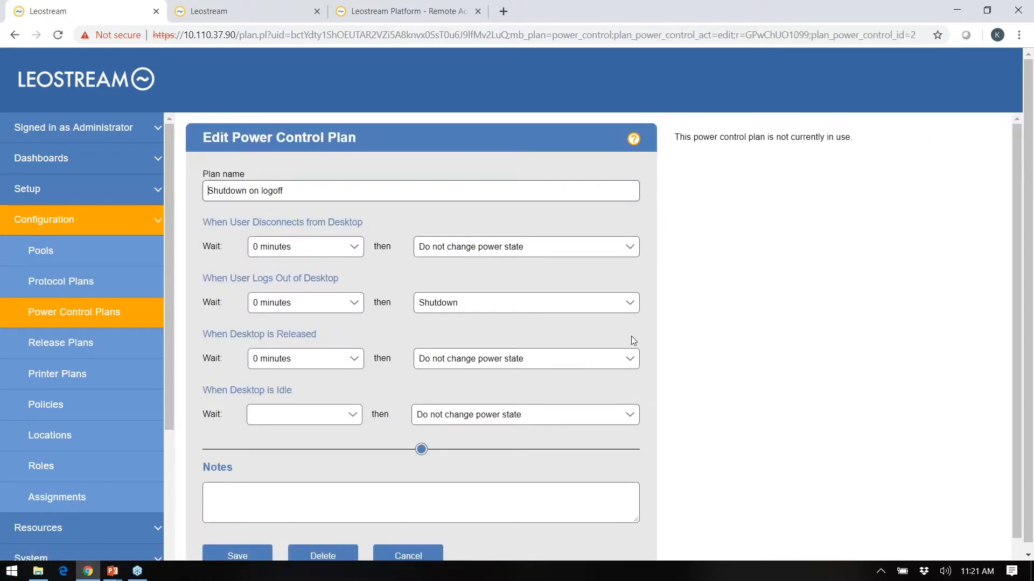
{"action": "double_click", "coordinate": [293, 226]}
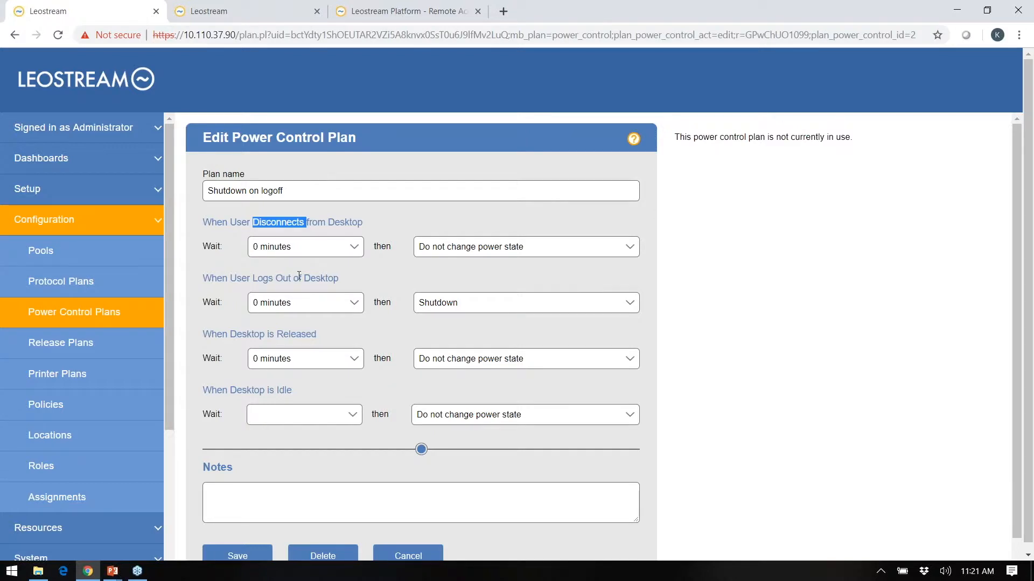
{"action": "double_click", "coordinate": [283, 389]}
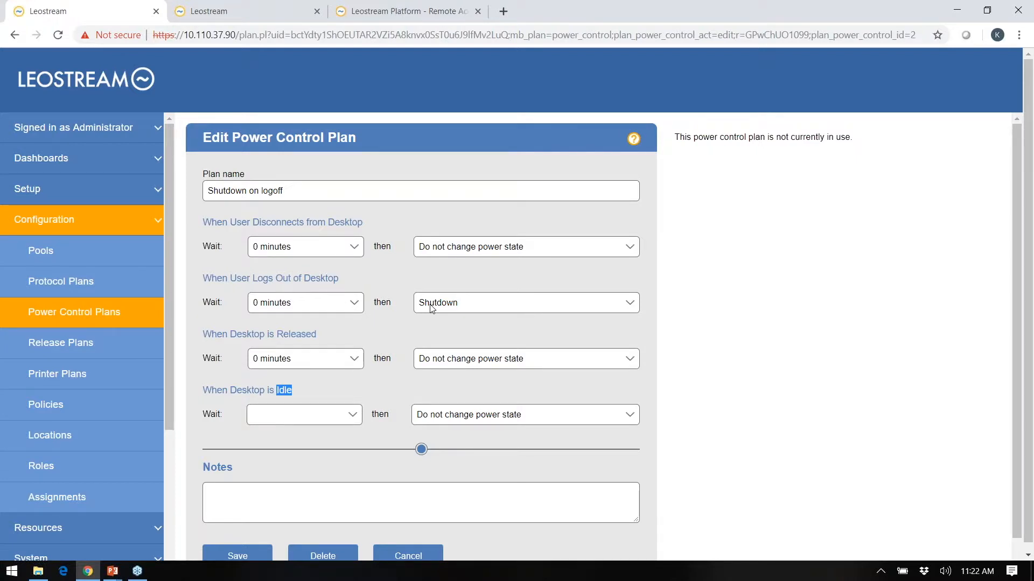
{"action": "left_click", "coordinate": [87, 346]}
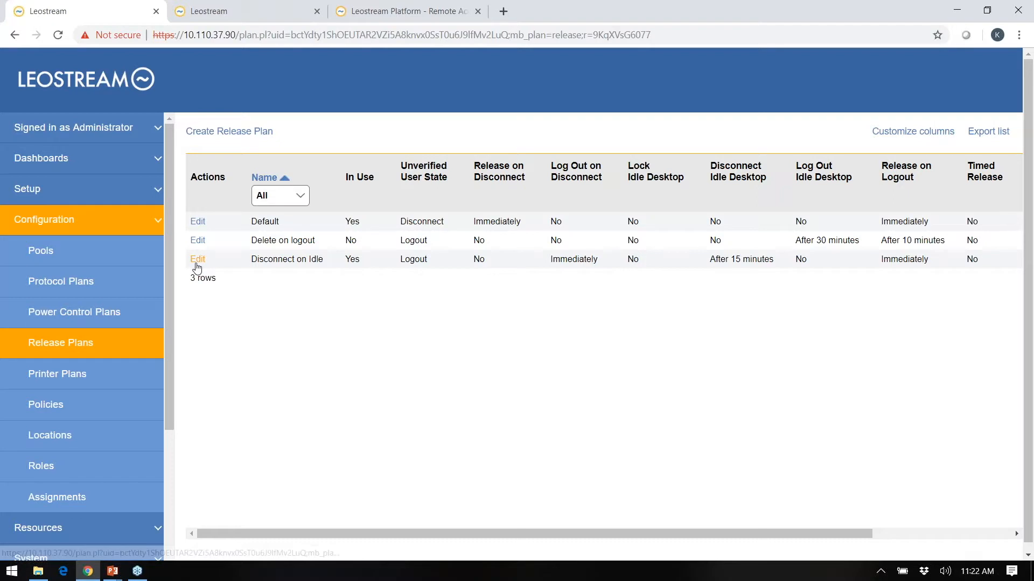
{"action": "left_click", "coordinate": [197, 240]}
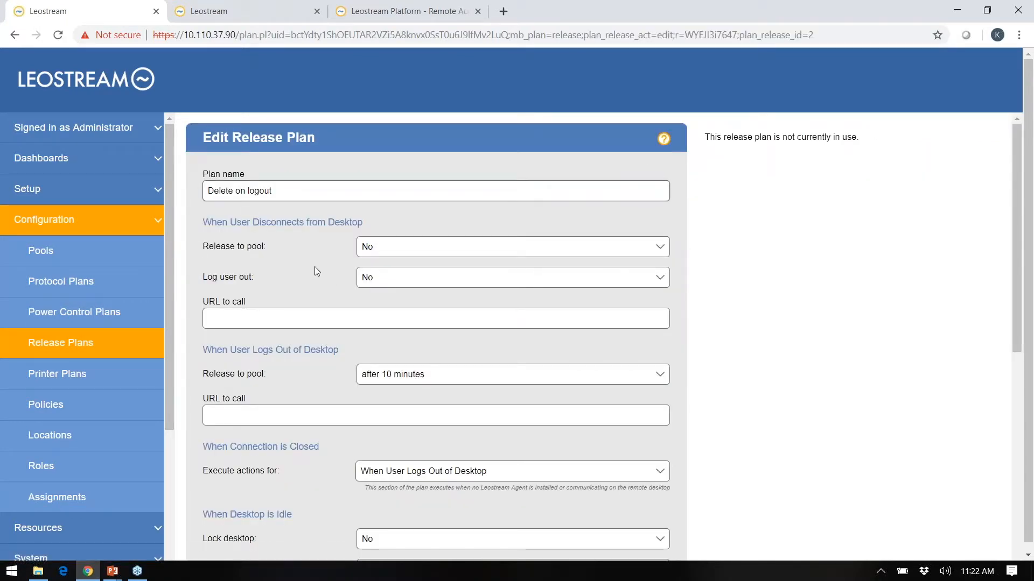
{"action": "double_click", "coordinate": [281, 221]}
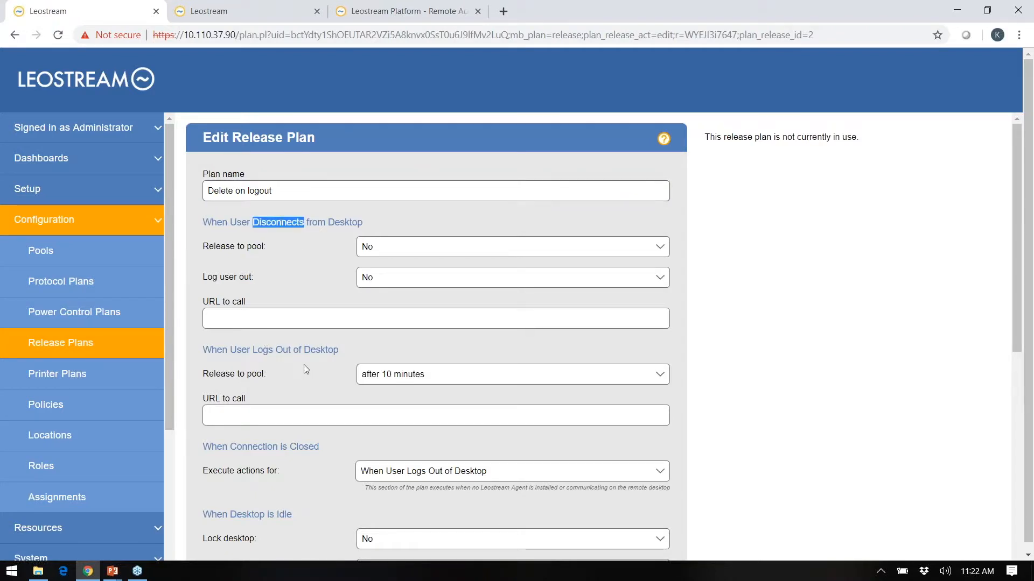
{"action": "left_click", "coordinate": [386, 346]}
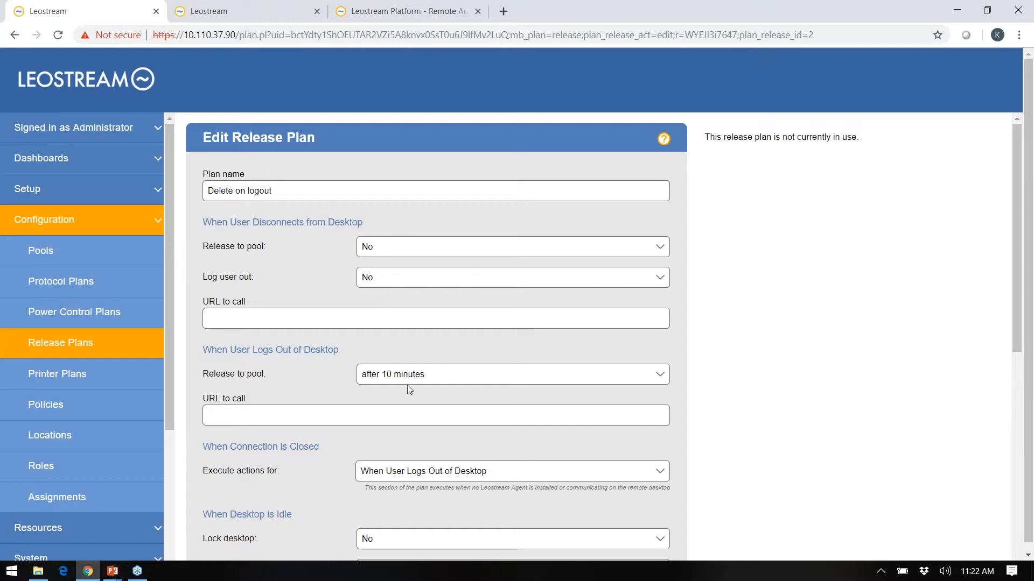
{"action": "scroll", "coordinate": [460, 377], "scroll_direction": "down", "scroll_amount": 2}
{"action": "scroll", "coordinate": [460, 377], "scroll_direction": "down", "scroll_amount": 3}
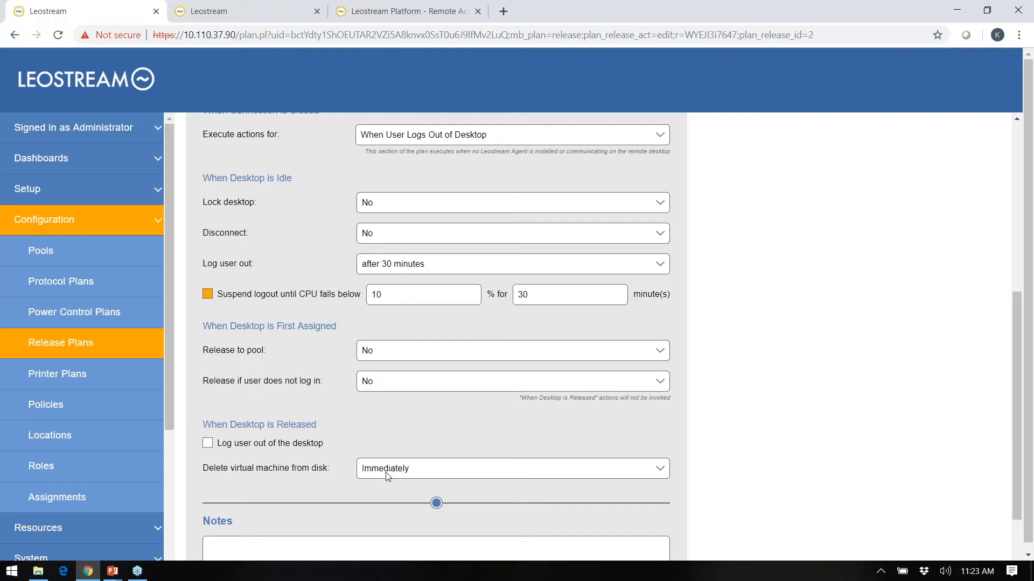
{"action": "left_click", "coordinate": [98, 350]}
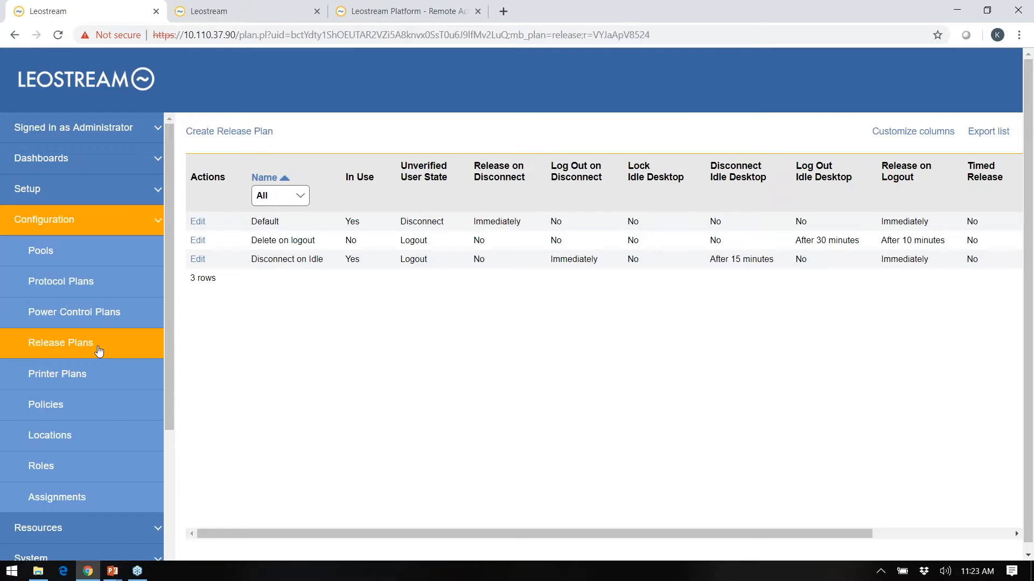
Look through the RGS - TGX Desktops policy settings, then return to the four-policy list.
{"action": "left_click", "coordinate": [64, 414]}
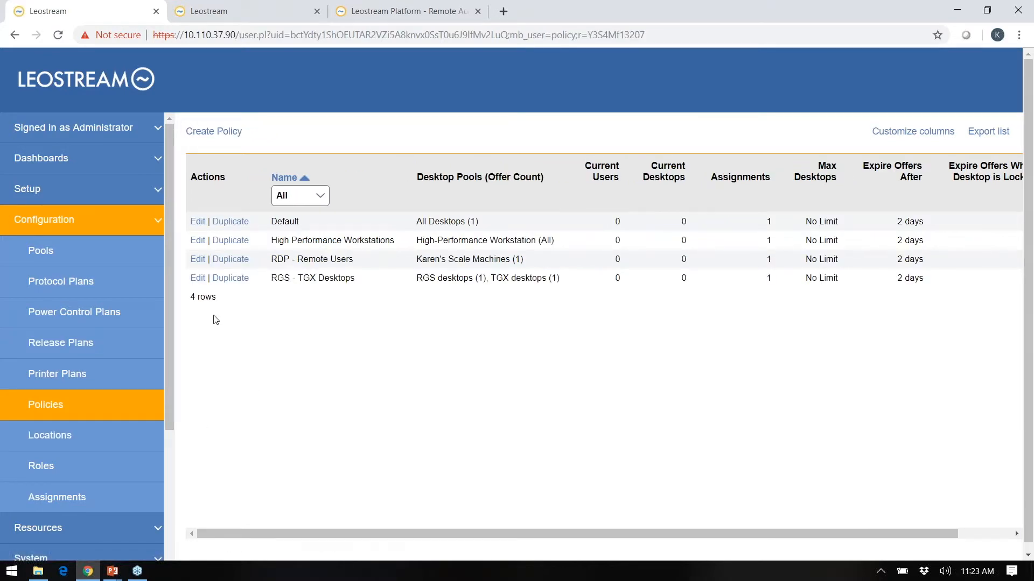
{"action": "left_click", "coordinate": [197, 278]}
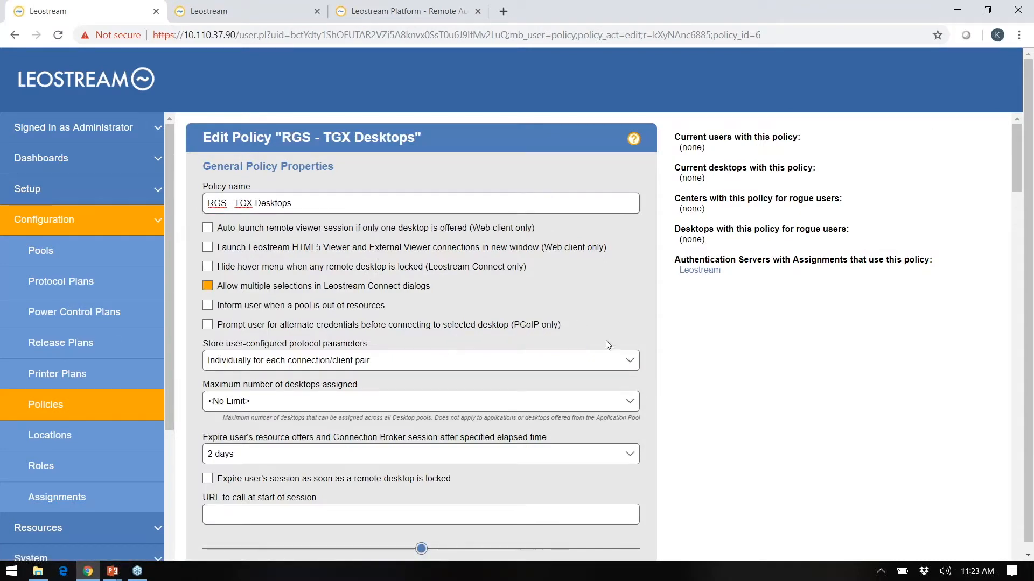
{"action": "scroll", "coordinate": [605, 344], "scroll_direction": "down", "scroll_amount": 5}
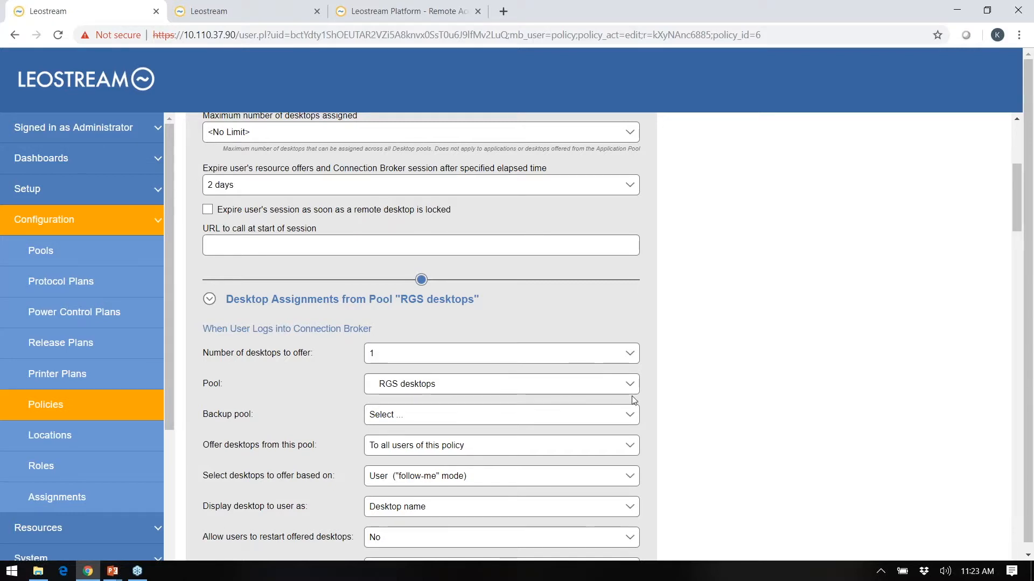
{"action": "scroll", "coordinate": [633, 400], "scroll_direction": "down", "scroll_amount": 4}
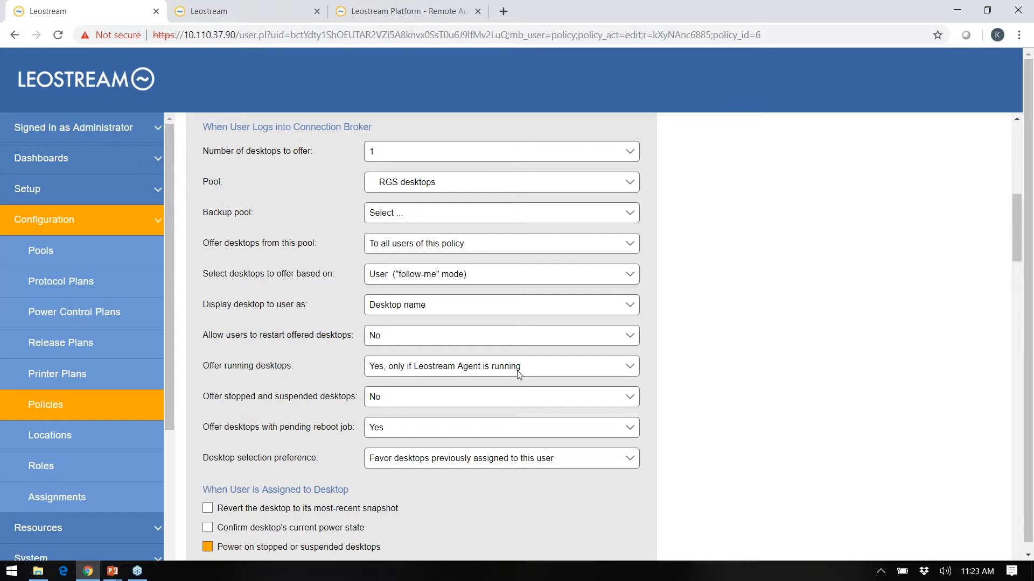
{"action": "scroll", "coordinate": [651, 400], "scroll_direction": "down", "scroll_amount": 3}
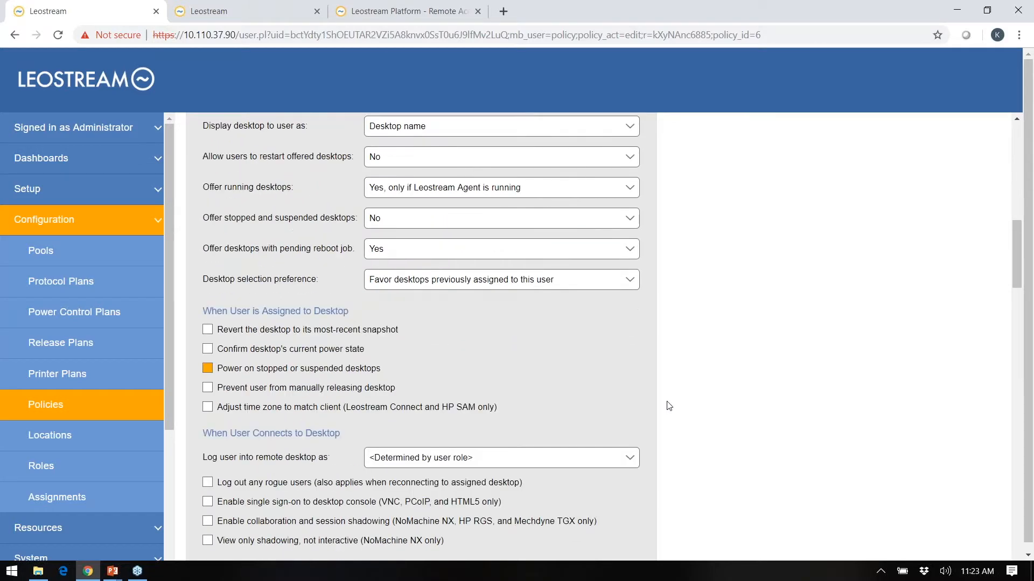
{"action": "scroll", "coordinate": [669, 406], "scroll_direction": "down", "scroll_amount": 3}
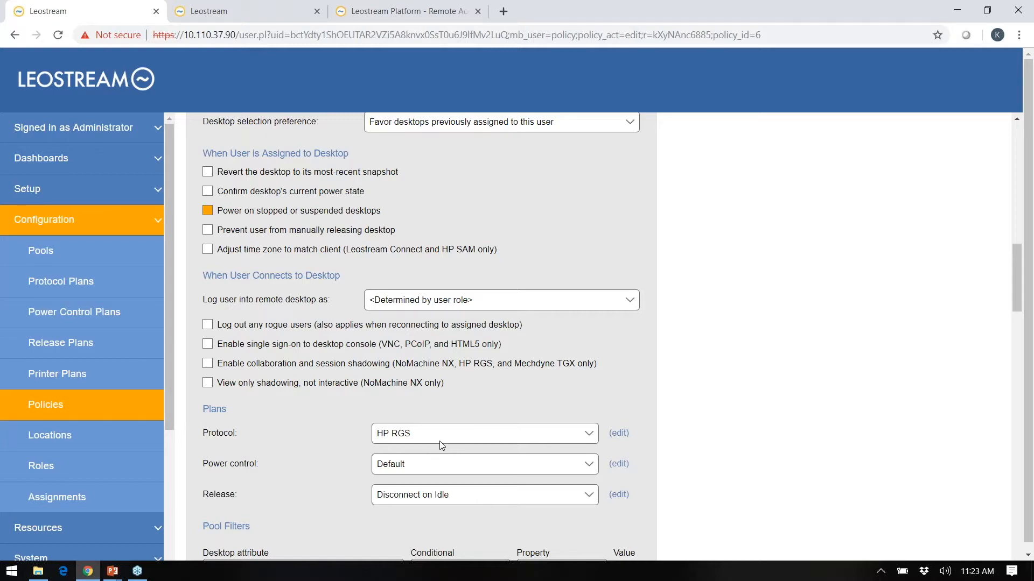
{"action": "scroll", "coordinate": [685, 422], "scroll_direction": "down", "scroll_amount": 9}
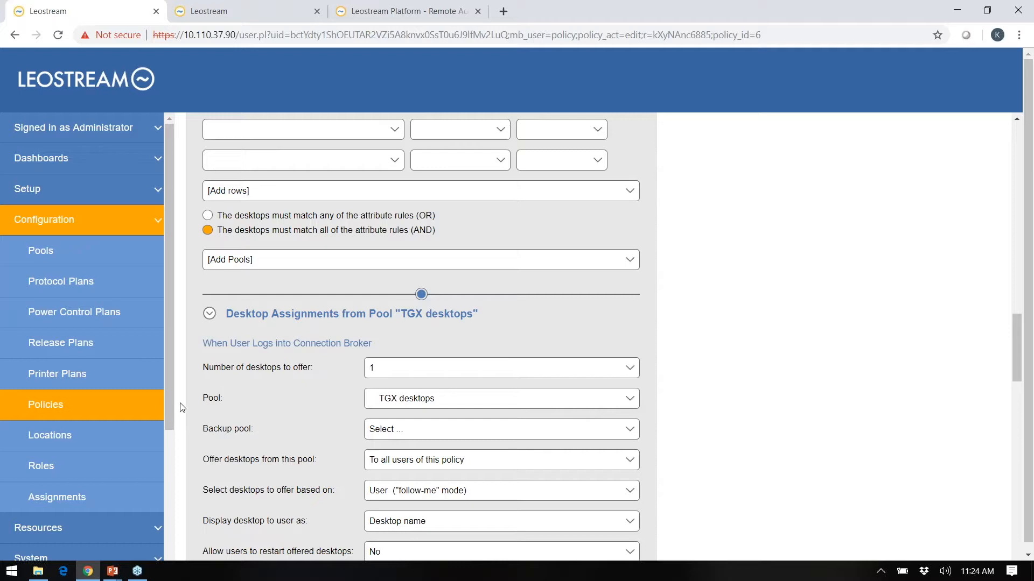
{"action": "left_click", "coordinate": [58, 416]}
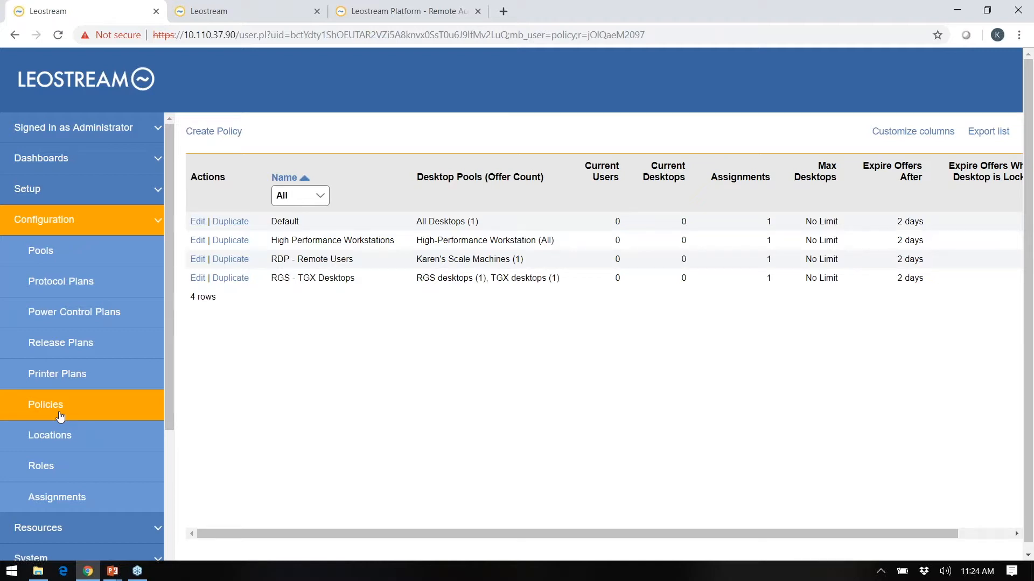
Show the Locations list with All, On-Premises, Remote Clients and Zero Clients.
{"action": "left_click", "coordinate": [52, 440]}
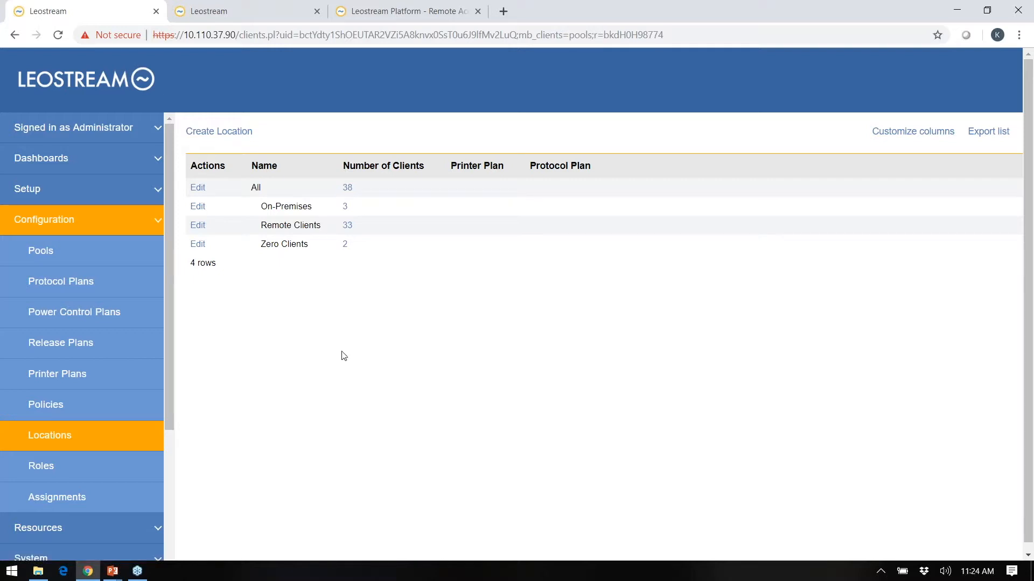
Review the On-Premises and Remote Clients location rules, then show the authentication server Assignments list.
{"action": "left_click", "coordinate": [197, 208]}
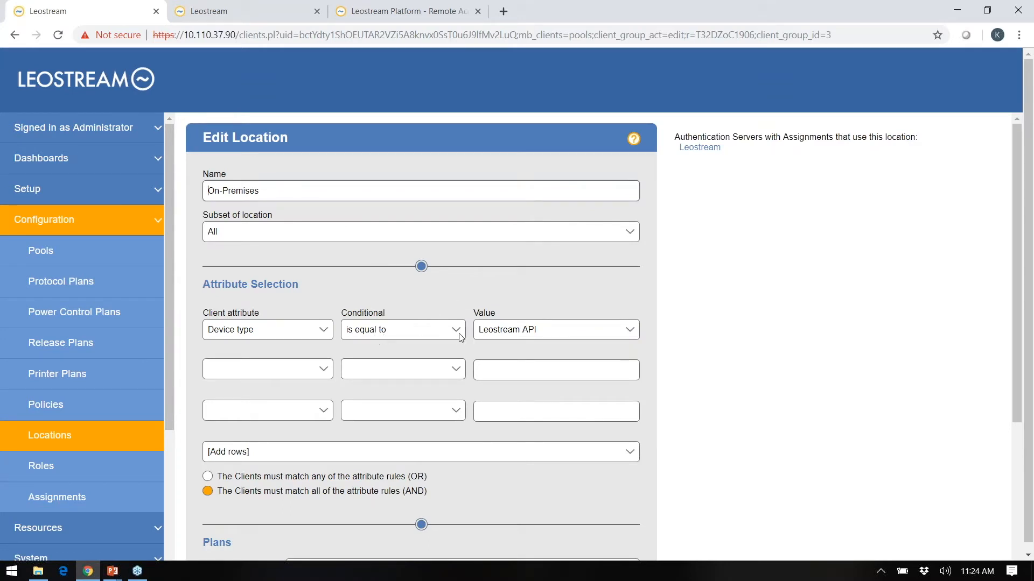
{"action": "left_click", "coordinate": [96, 440]}
{"action": "left_click", "coordinate": [199, 227]}
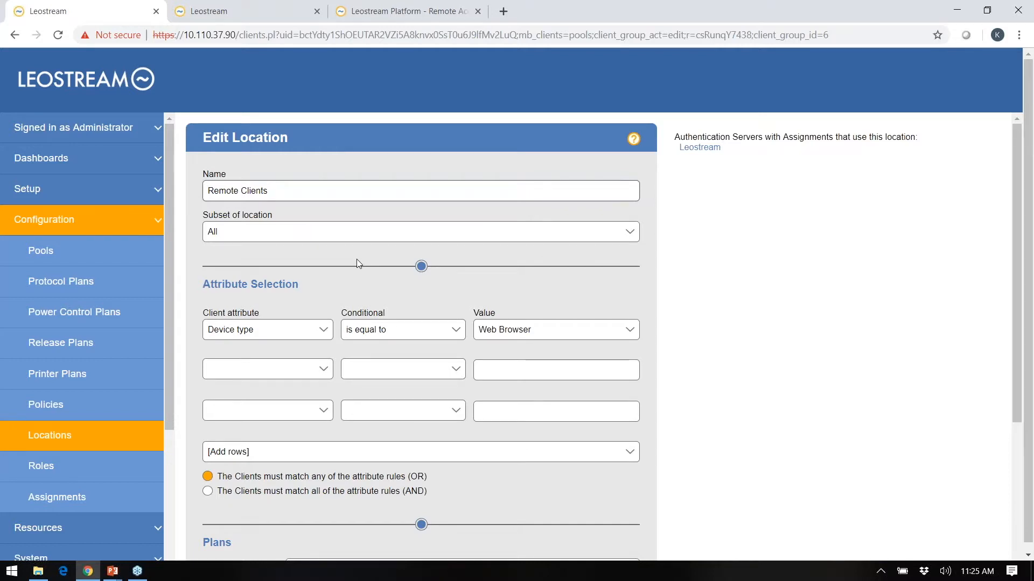
{"action": "left_click", "coordinate": [46, 443]}
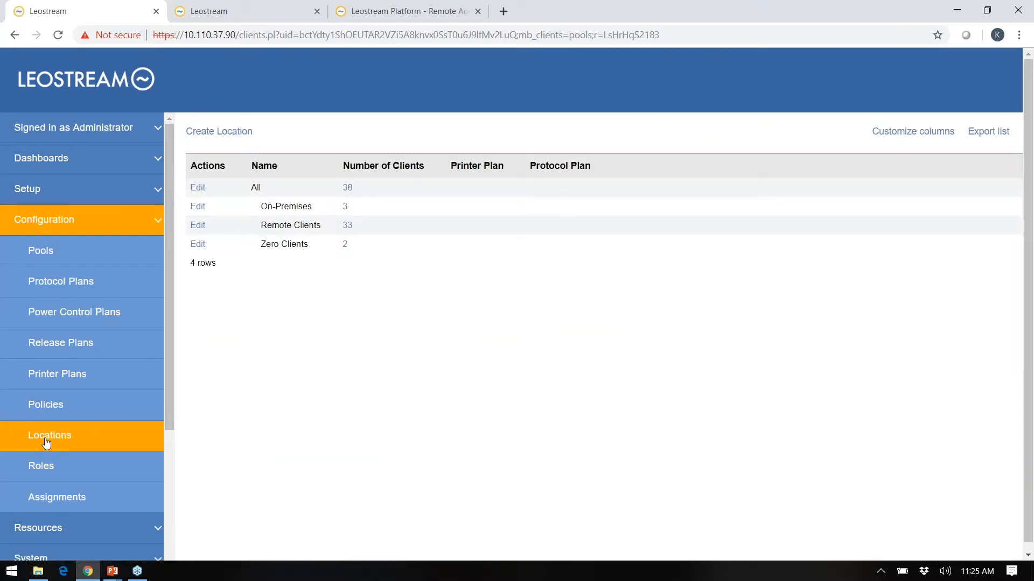
{"action": "left_click", "coordinate": [46, 495]}
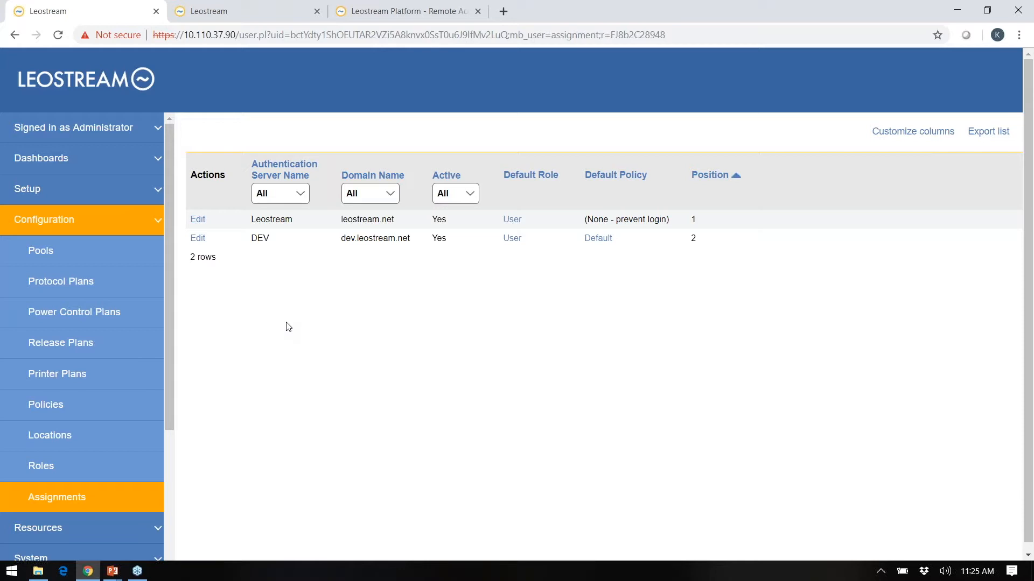
Edit the Leostream server's assignments, mapping Domain Users by location to policies.
{"action": "left_click", "coordinate": [198, 220]}
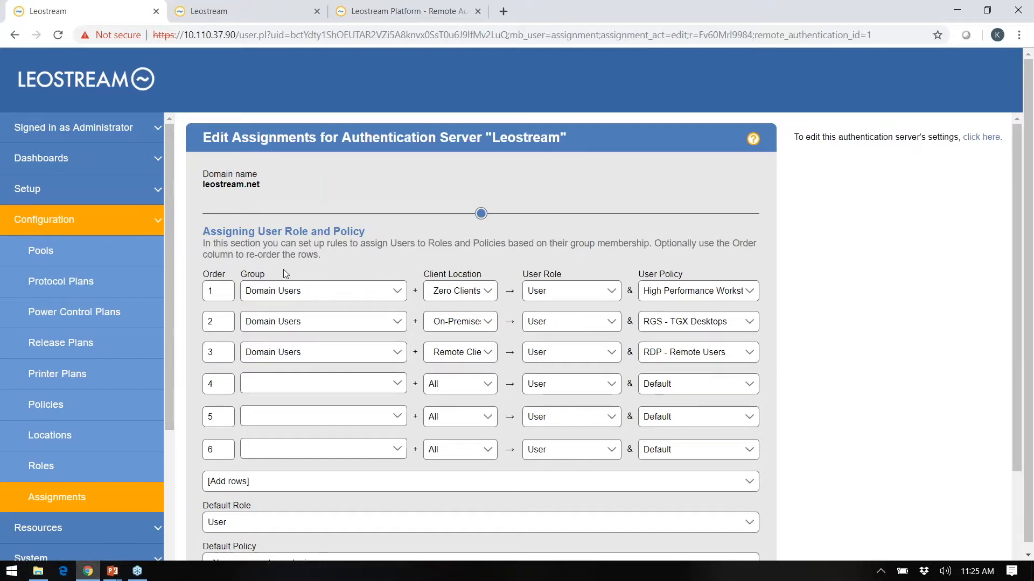
{"action": "double_click", "coordinate": [253, 274]}
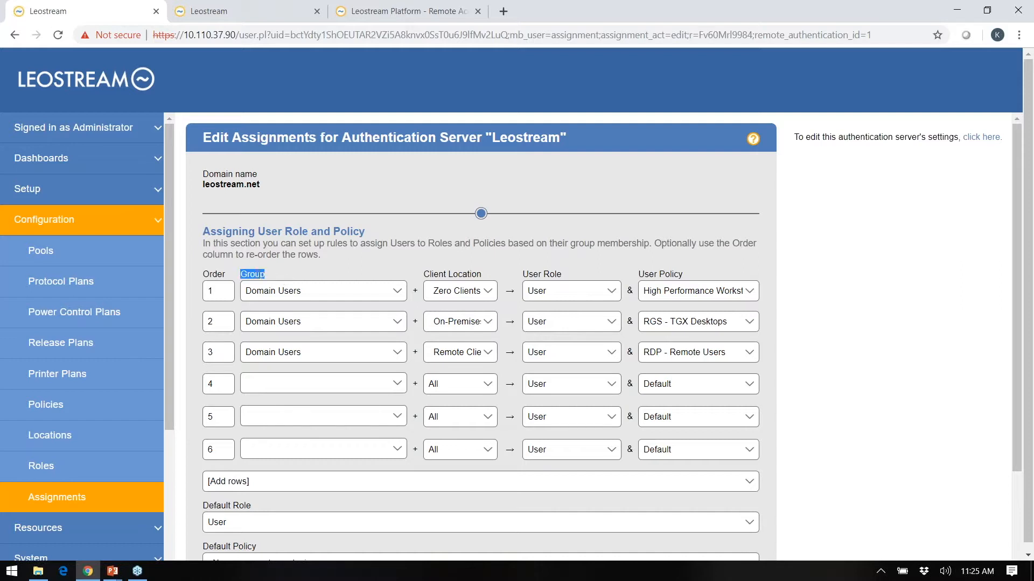
{"action": "double_click", "coordinate": [463, 274]}
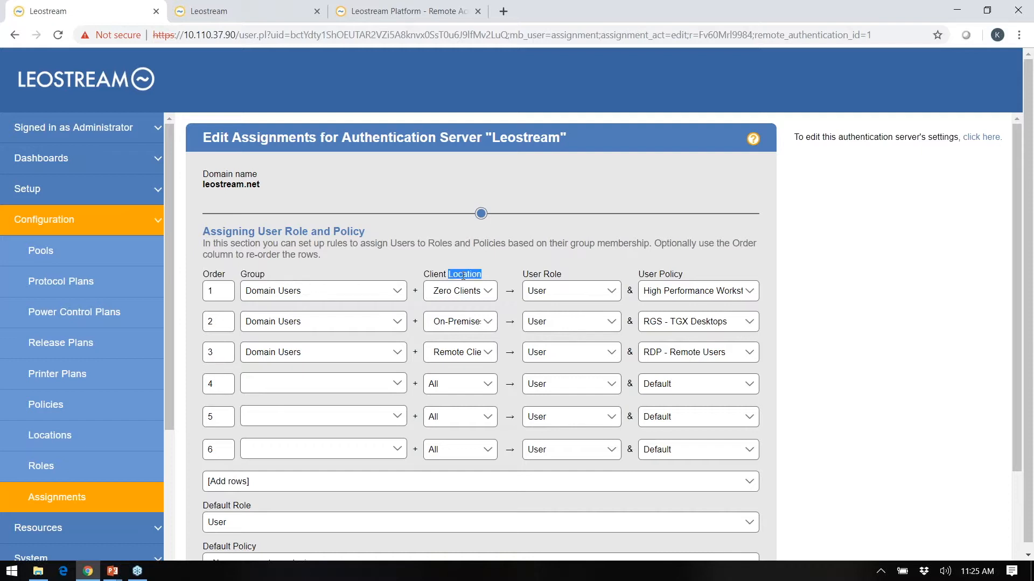
{"action": "left_click", "coordinate": [521, 277]}
{"action": "scroll", "coordinate": [777, 239], "scroll_direction": "down", "scroll_amount": 1}
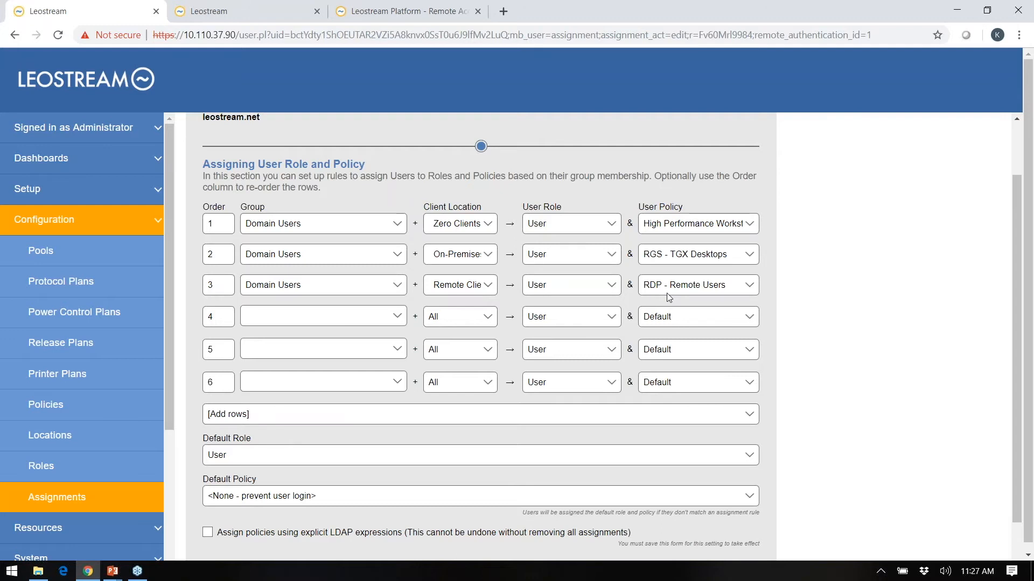
{"action": "left_click", "coordinate": [104, 534]}
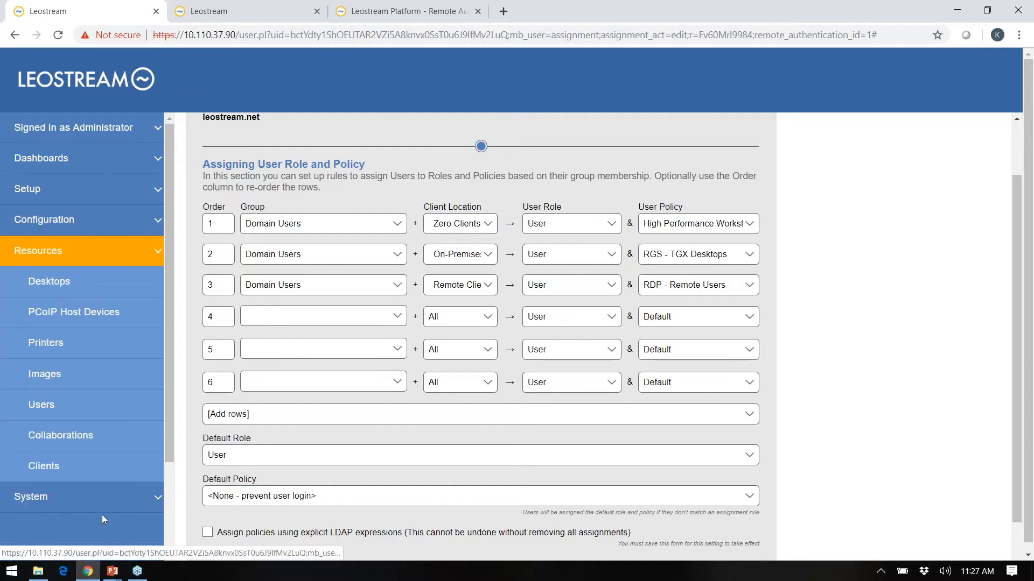
Test-login the user from Remote Clients, which yields role User and policy RDP - Remote Users.
{"action": "left_click", "coordinate": [53, 410]}
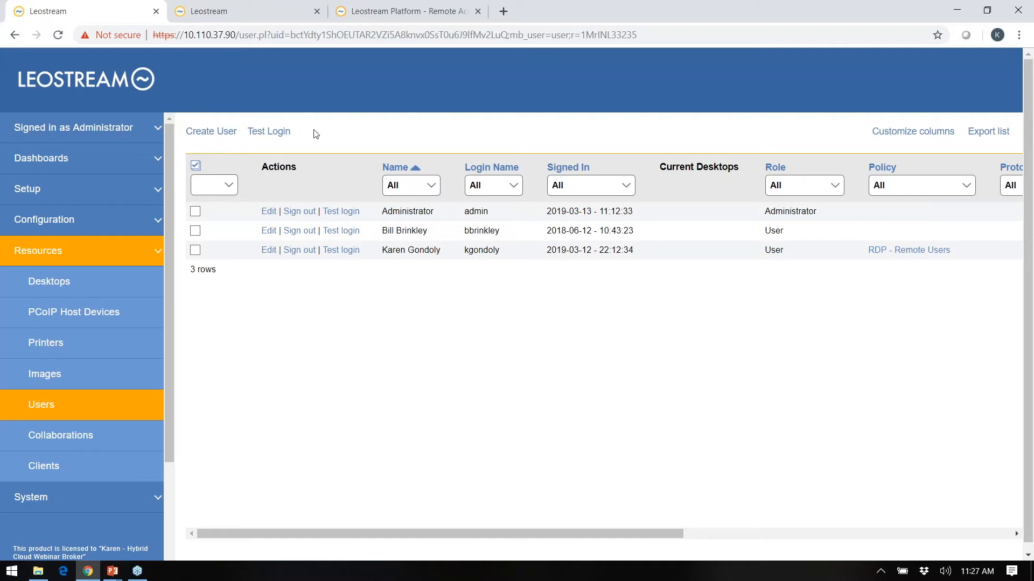
{"action": "left_click", "coordinate": [276, 131]}
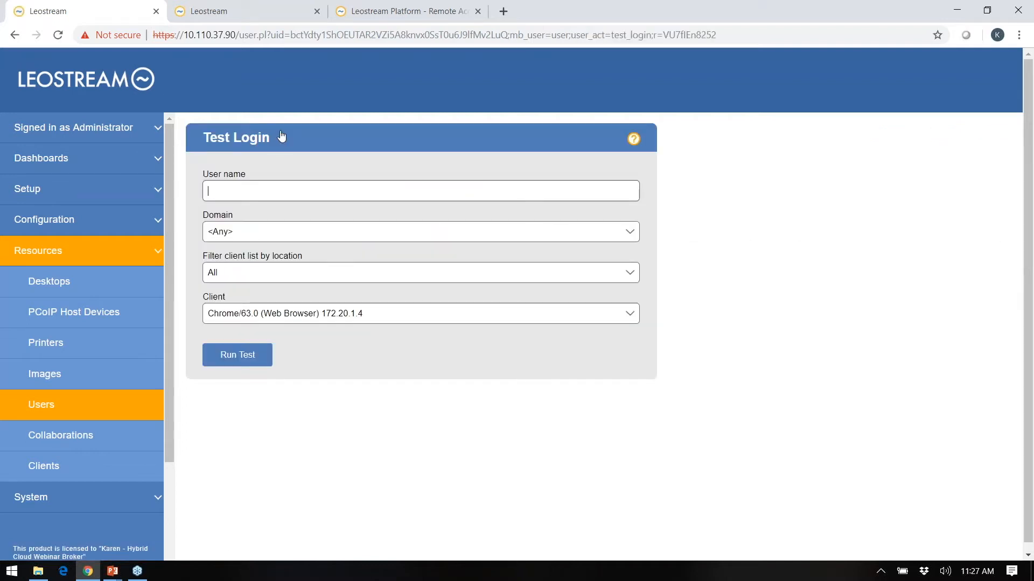
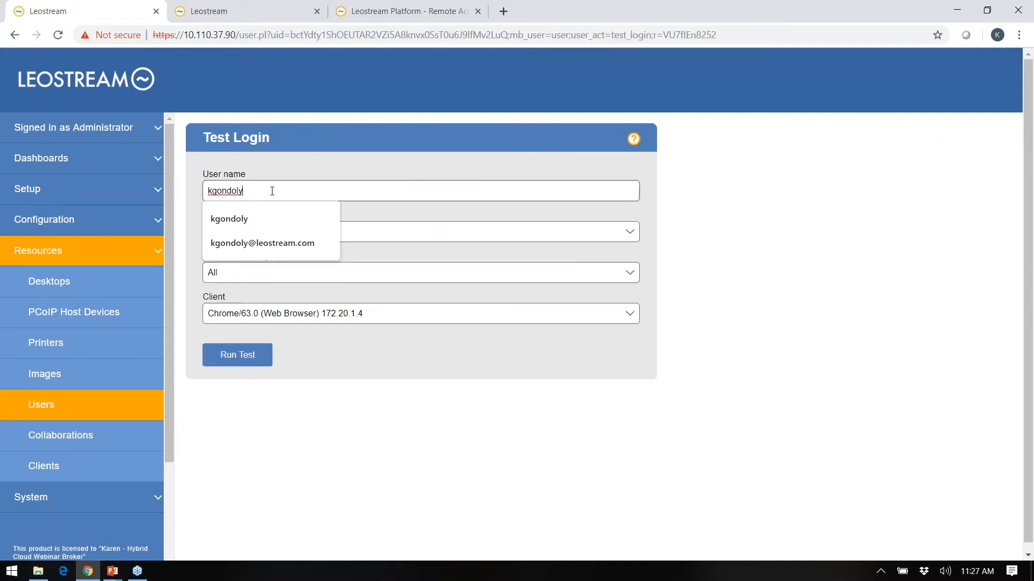
{"action": "left_click", "coordinate": [247, 218]}
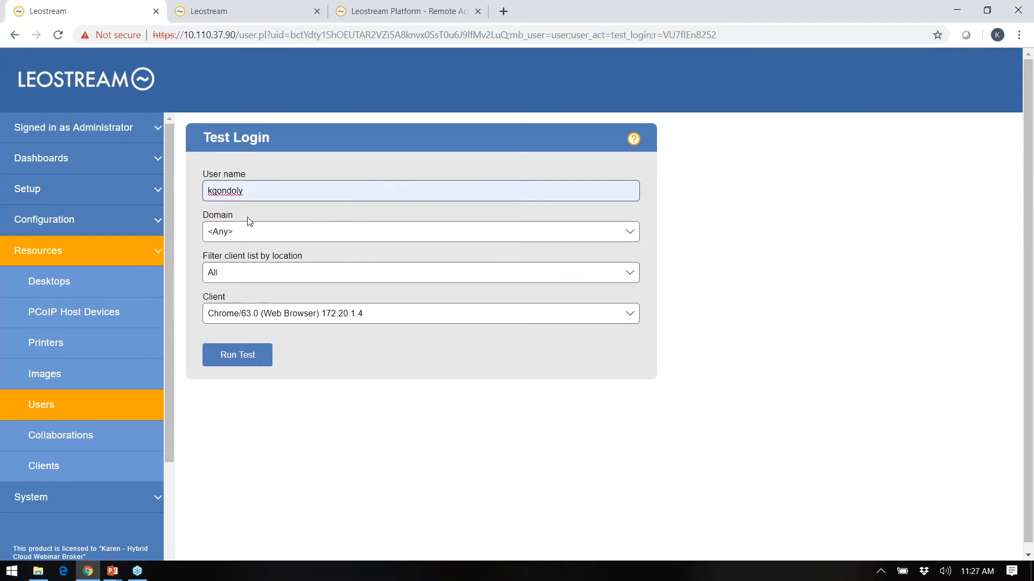
{"action": "left_click", "coordinate": [244, 275]}
{"action": "left_click", "coordinate": [235, 335]}
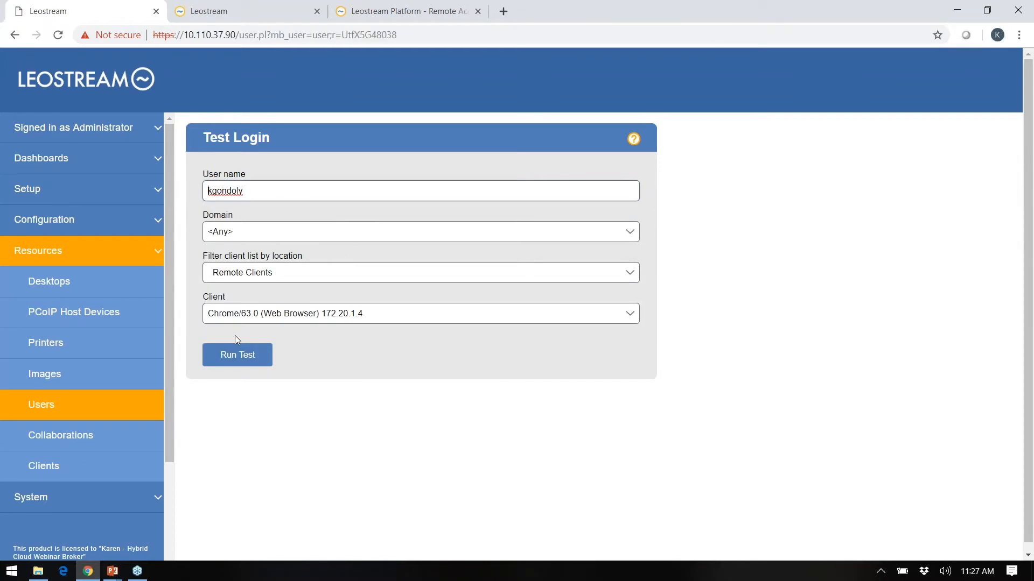
{"action": "left_click", "coordinate": [231, 358]}
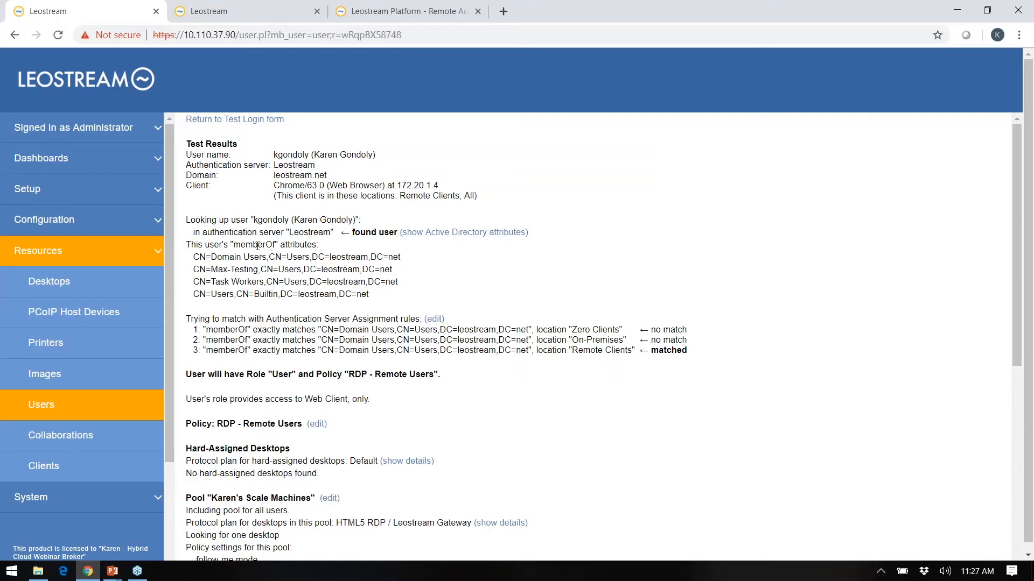
{"action": "scroll", "coordinate": [257, 246], "scroll_direction": "down", "scroll_amount": 3}
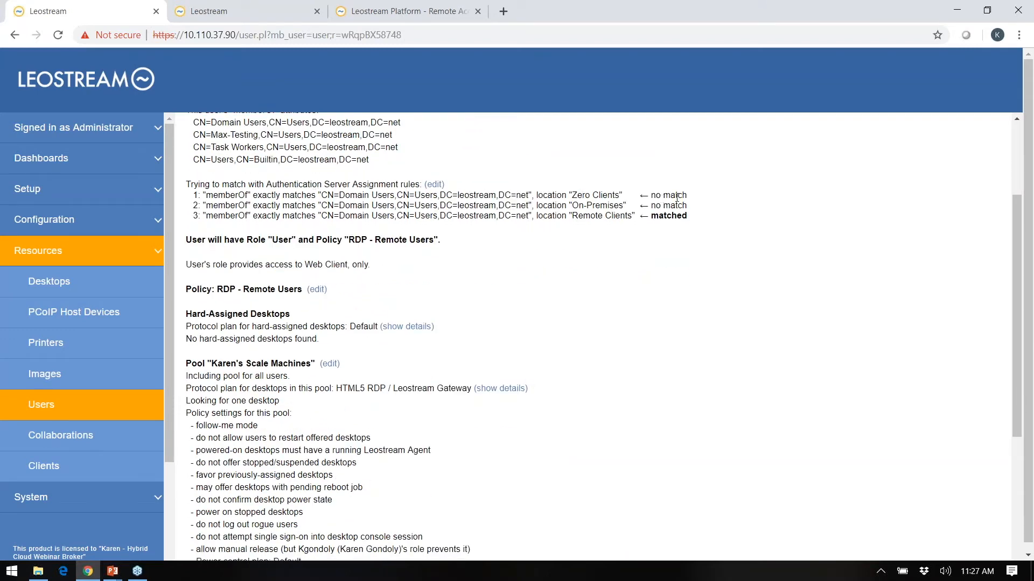
{"action": "double_click", "coordinate": [677, 215]}
{"action": "left_click", "coordinate": [282, 242]}
{"action": "scroll", "coordinate": [465, 250], "scroll_direction": "down", "scroll_amount": 3}
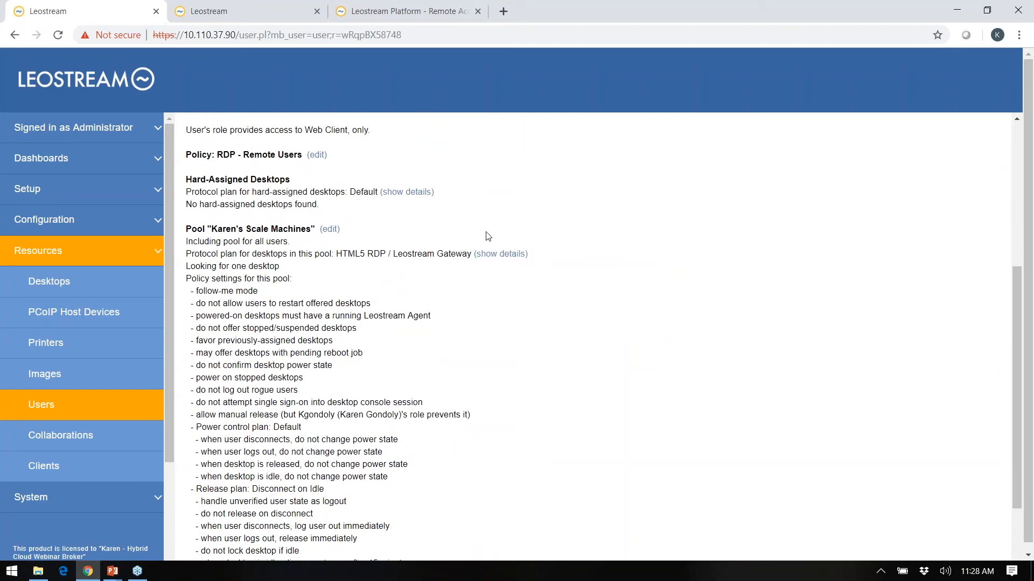
{"action": "scroll", "coordinate": [525, 224], "scroll_direction": "down", "scroll_amount": 2}
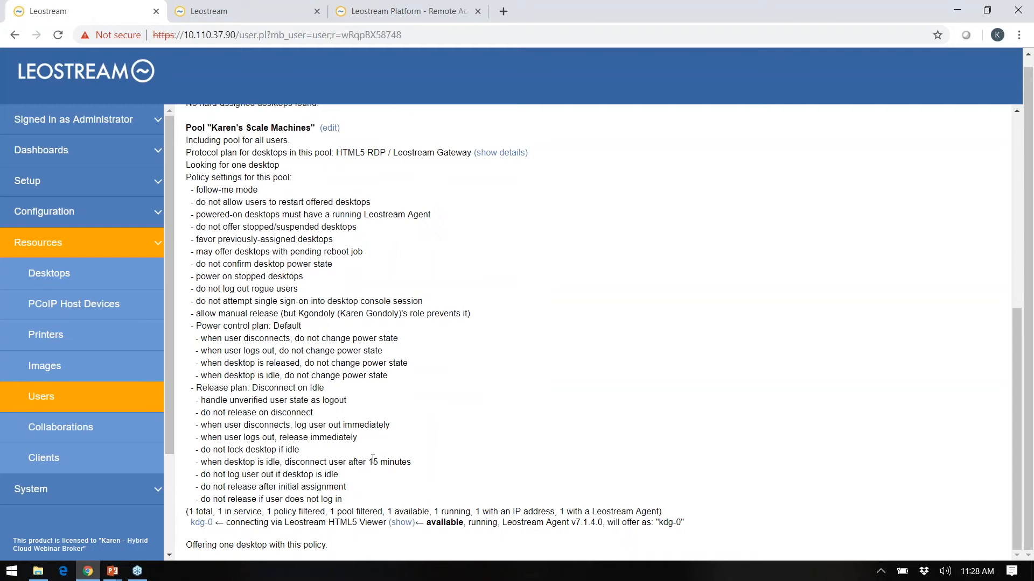
{"action": "left_click_drag", "start_coordinate": [290, 521], "coordinate": [363, 526]}
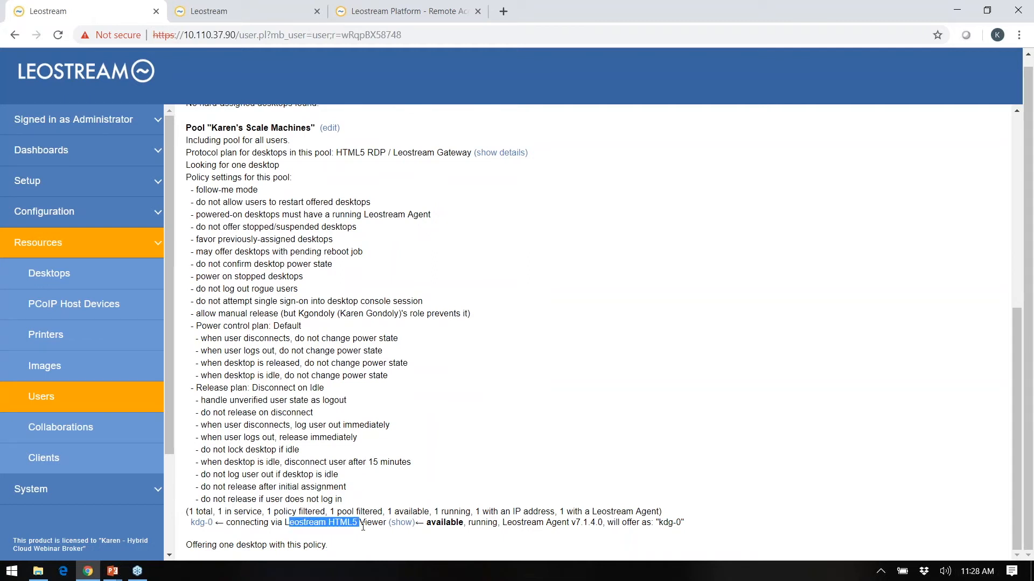
{"action": "left_click", "coordinate": [367, 463]}
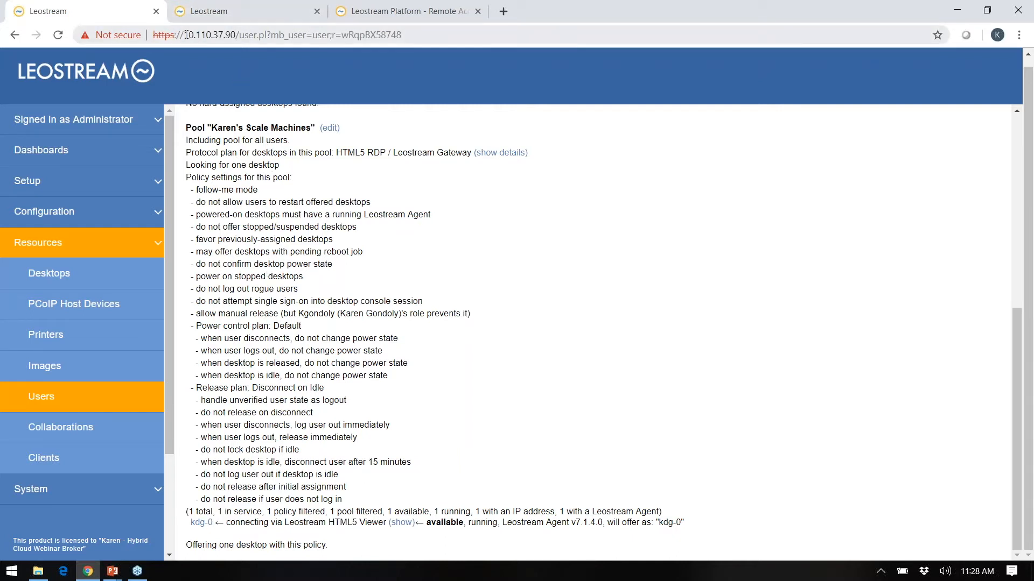
{"action": "left_click_drag", "start_coordinate": [185, 35], "coordinate": [232, 36]}
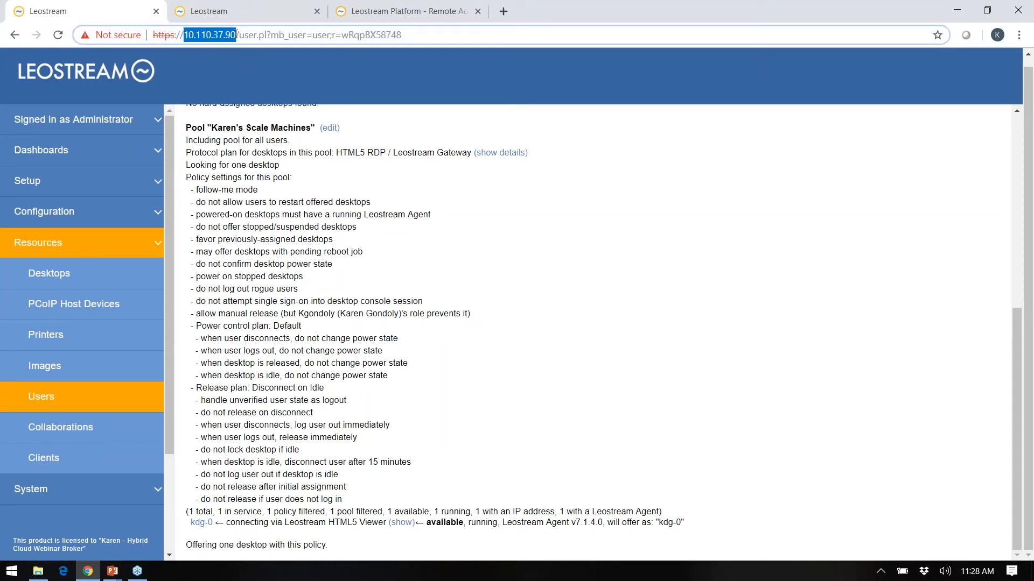
{"action": "left_click", "coordinate": [369, 122]}
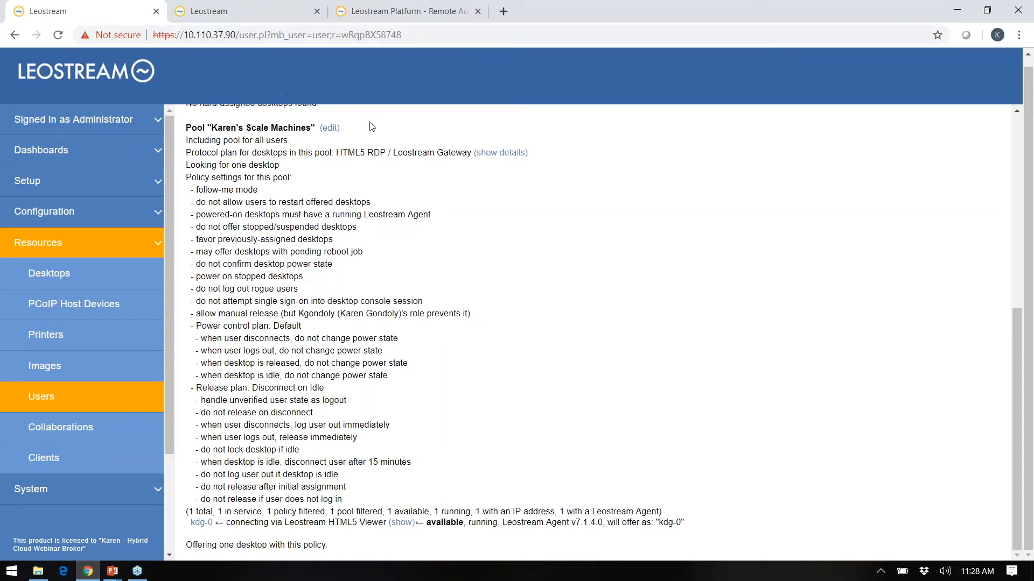
Sign in to the user portal as the test user and connect to desktop kdg-0.
{"action": "left_click", "coordinate": [246, 12]}
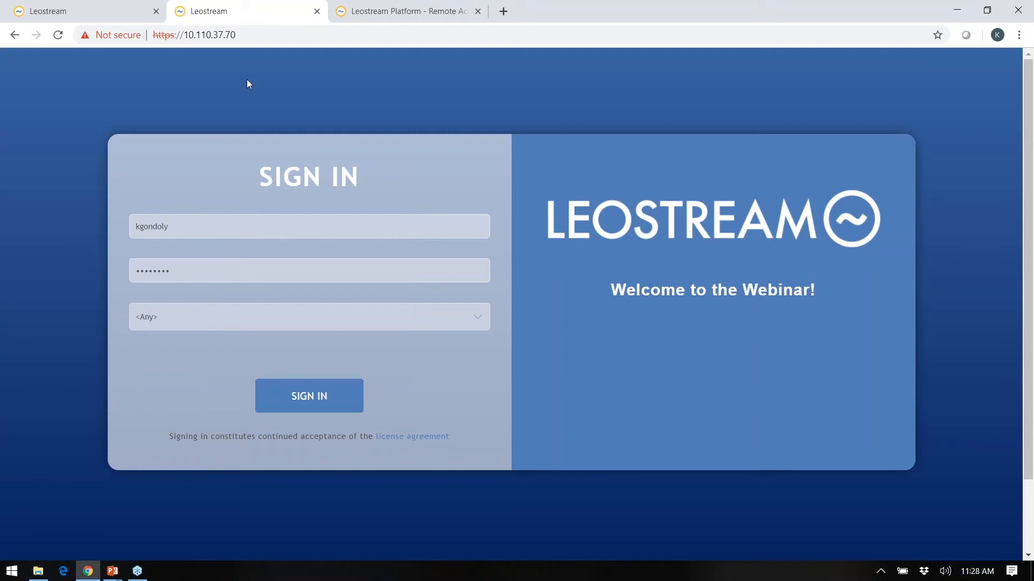
{"action": "left_click", "coordinate": [324, 397]}
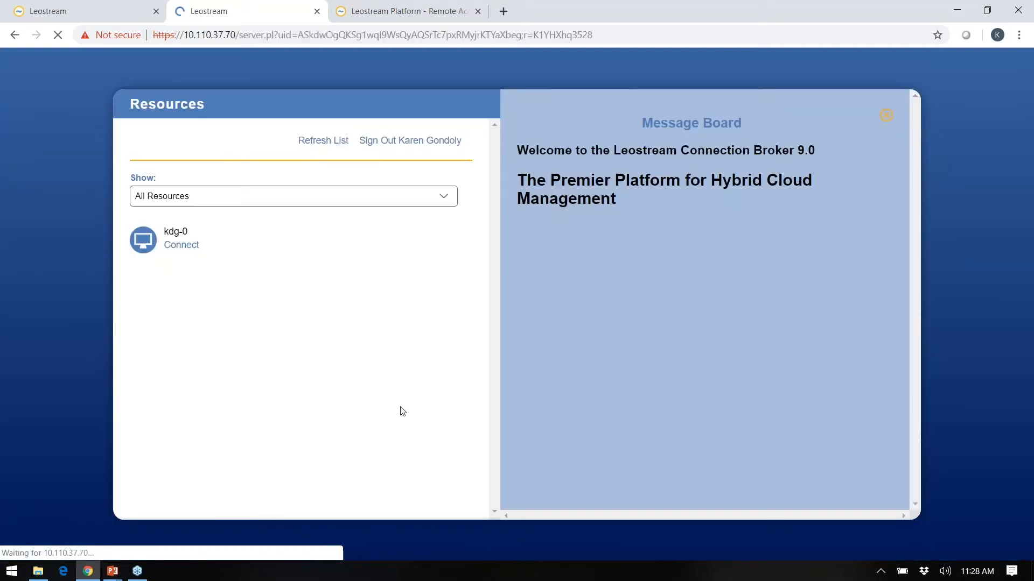
{"action": "left_click", "coordinate": [188, 249]}
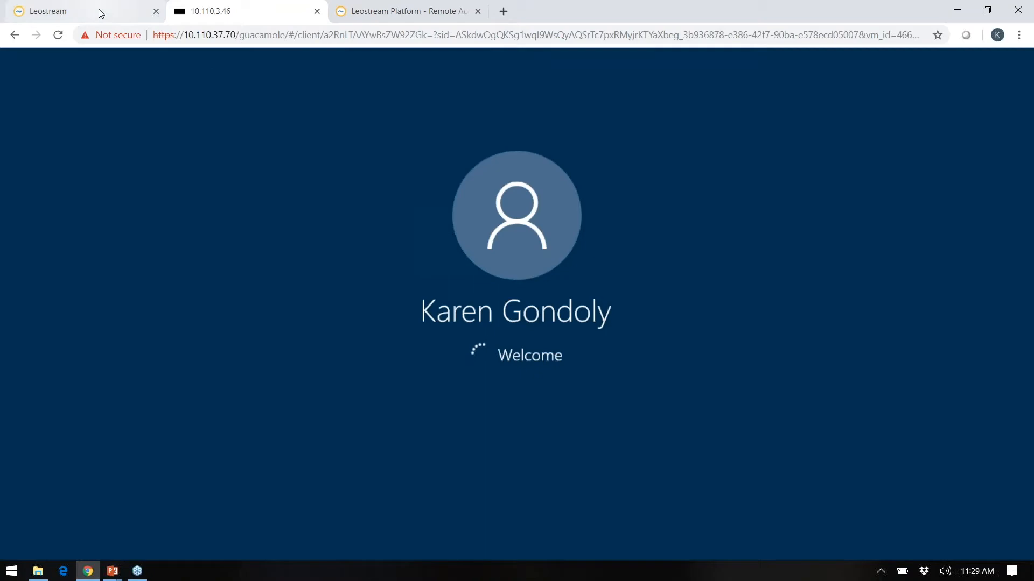
Open System > Log and highlight the user's login, desktop offer and connection request entries.
{"action": "left_click", "coordinate": [104, 17]}
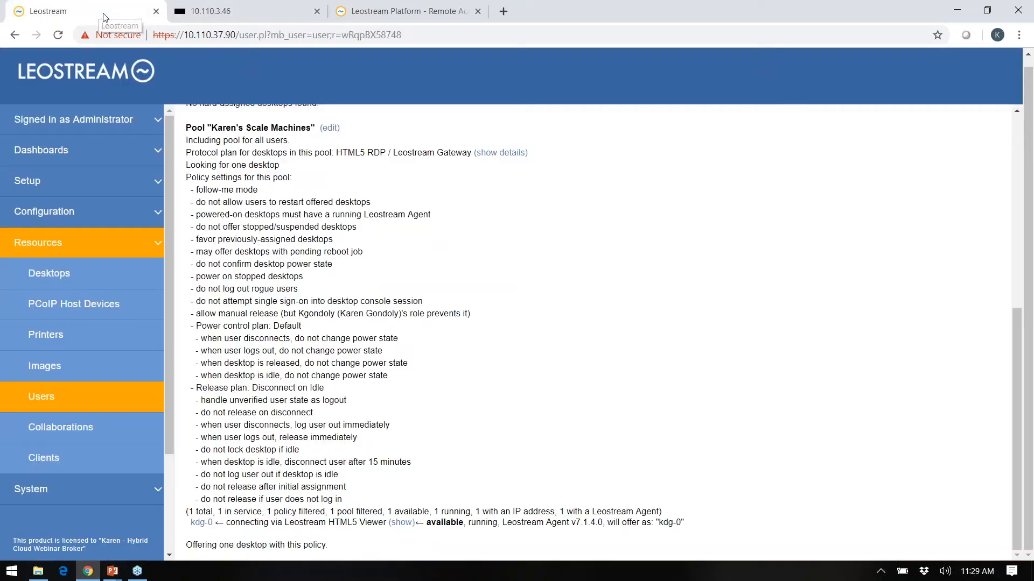
{"action": "left_click", "coordinate": [59, 489]}
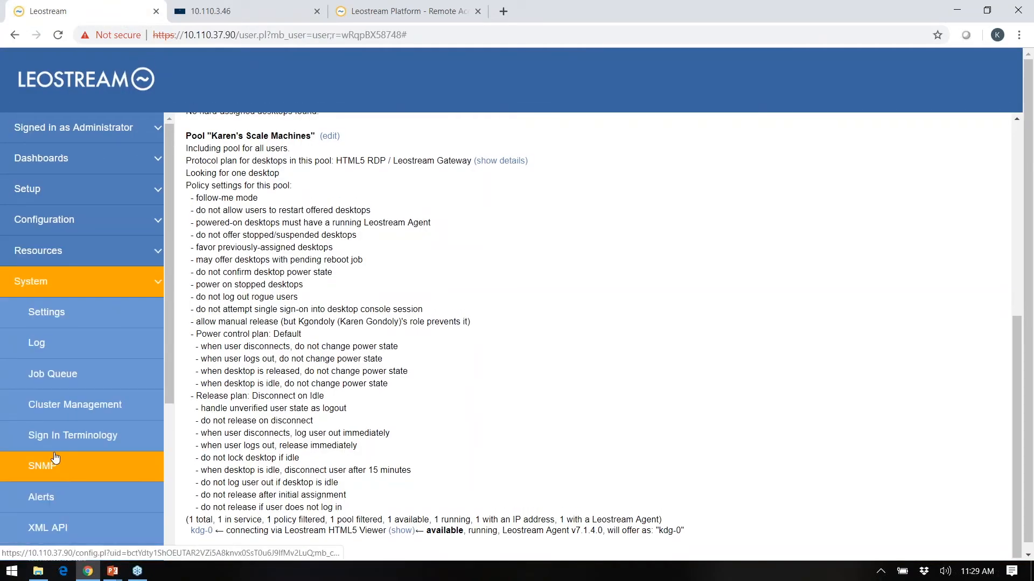
{"action": "left_click", "coordinate": [53, 353]}
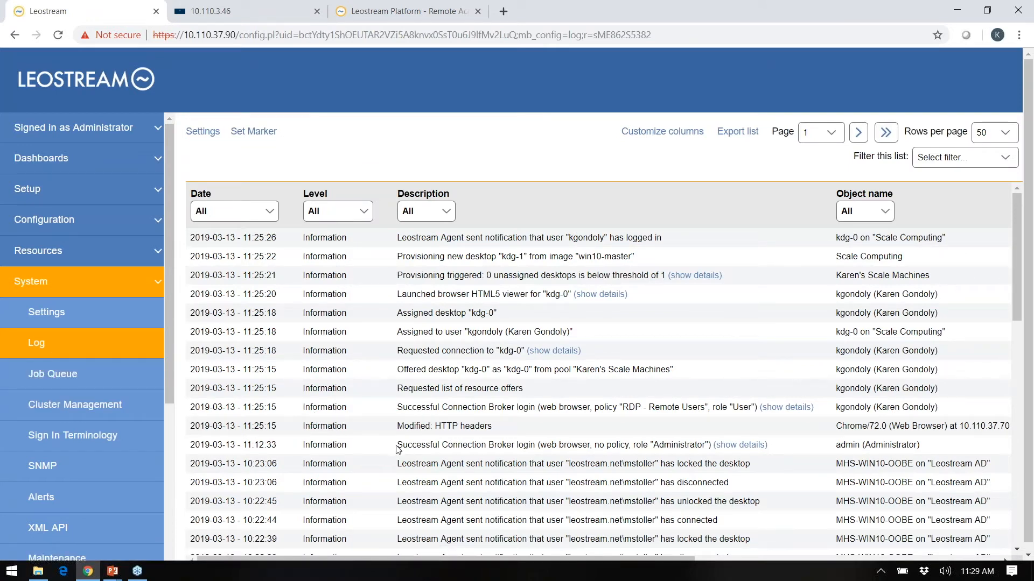
{"action": "double_click", "coordinate": [862, 407]}
{"action": "double_click", "coordinate": [420, 373]}
{"action": "double_click", "coordinate": [420, 353]}
Highlight the kdg-1 provisioning entry and the agent's logged-in notification in the log.
{"action": "left_click", "coordinate": [476, 294]}
{"action": "left_click_drag", "start_coordinate": [494, 275], "coordinate": [513, 268]}
{"action": "left_click_drag", "start_coordinate": [421, 237], "coordinate": [477, 238]}
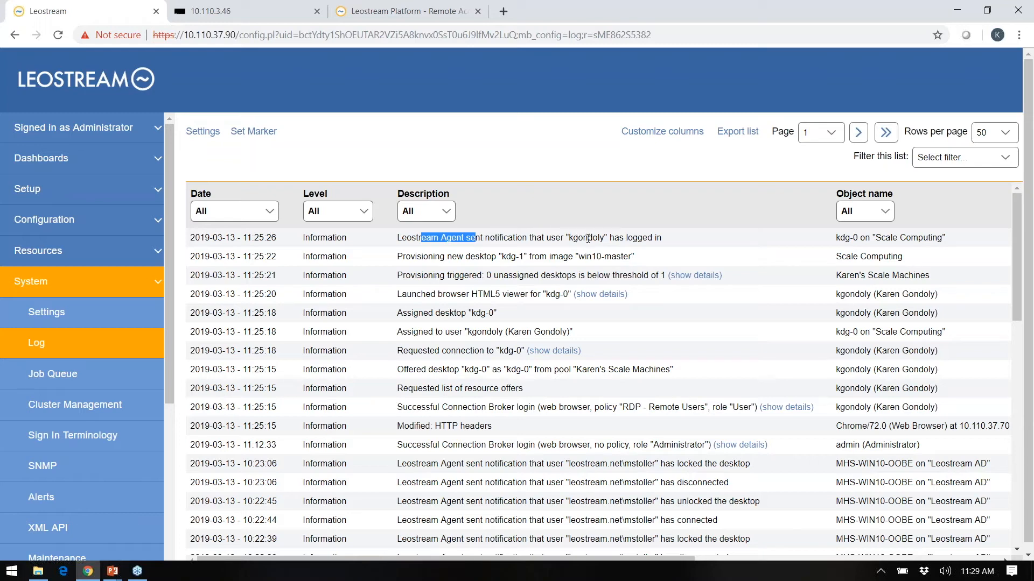
{"action": "left_click", "coordinate": [77, 257]}
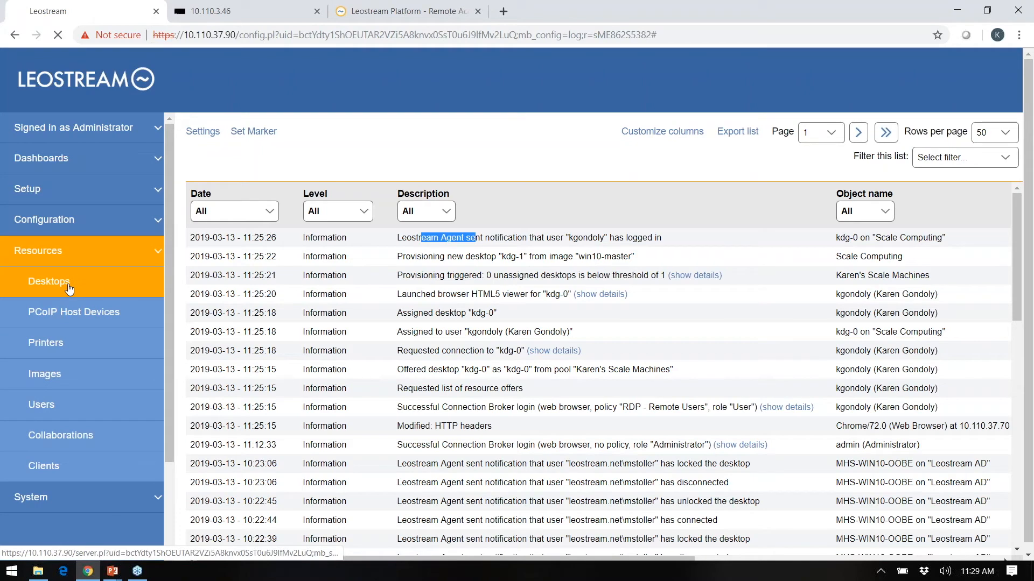
Log out the test user's leostream.net session from kdg-0's Status page under Desktops.
{"action": "left_click", "coordinate": [65, 281]}
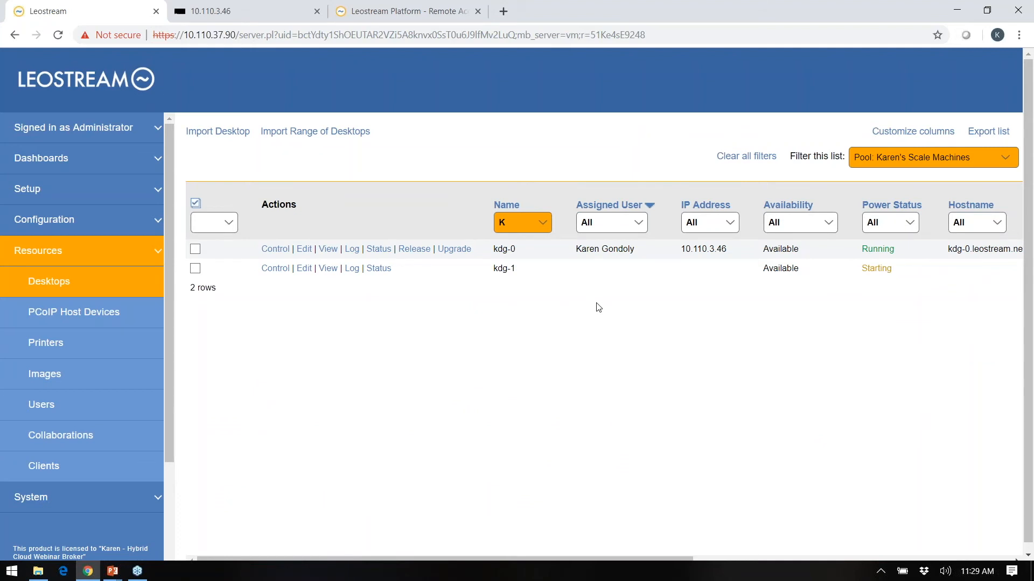
{"action": "left_click", "coordinate": [379, 250]}
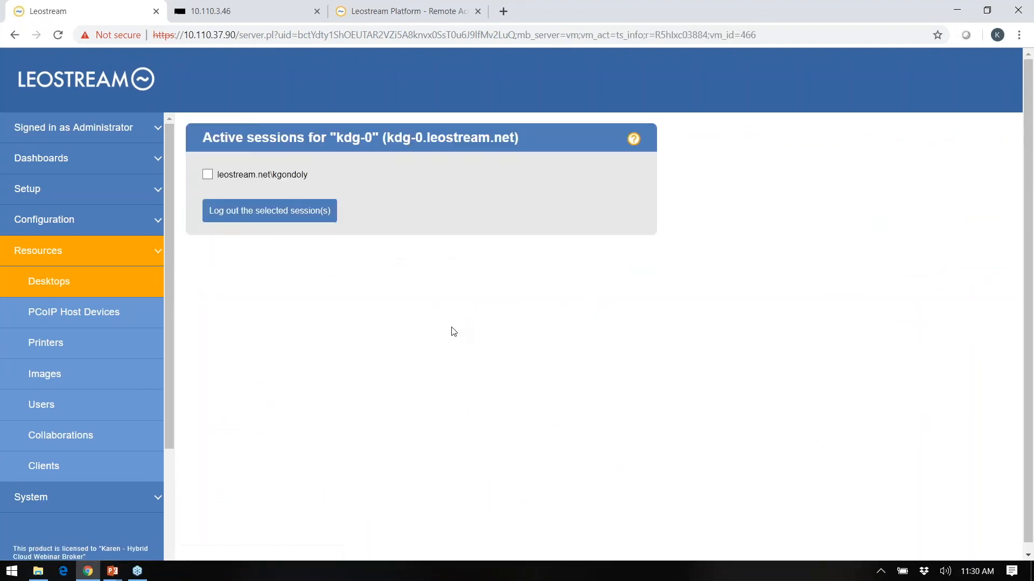
{"action": "left_click", "coordinate": [209, 176]}
{"action": "left_click", "coordinate": [217, 212]}
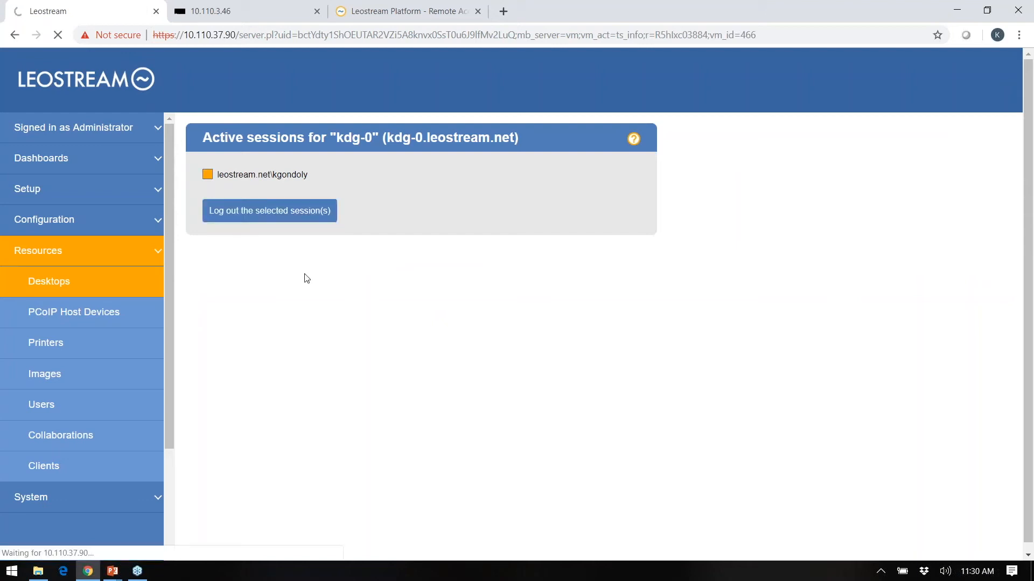